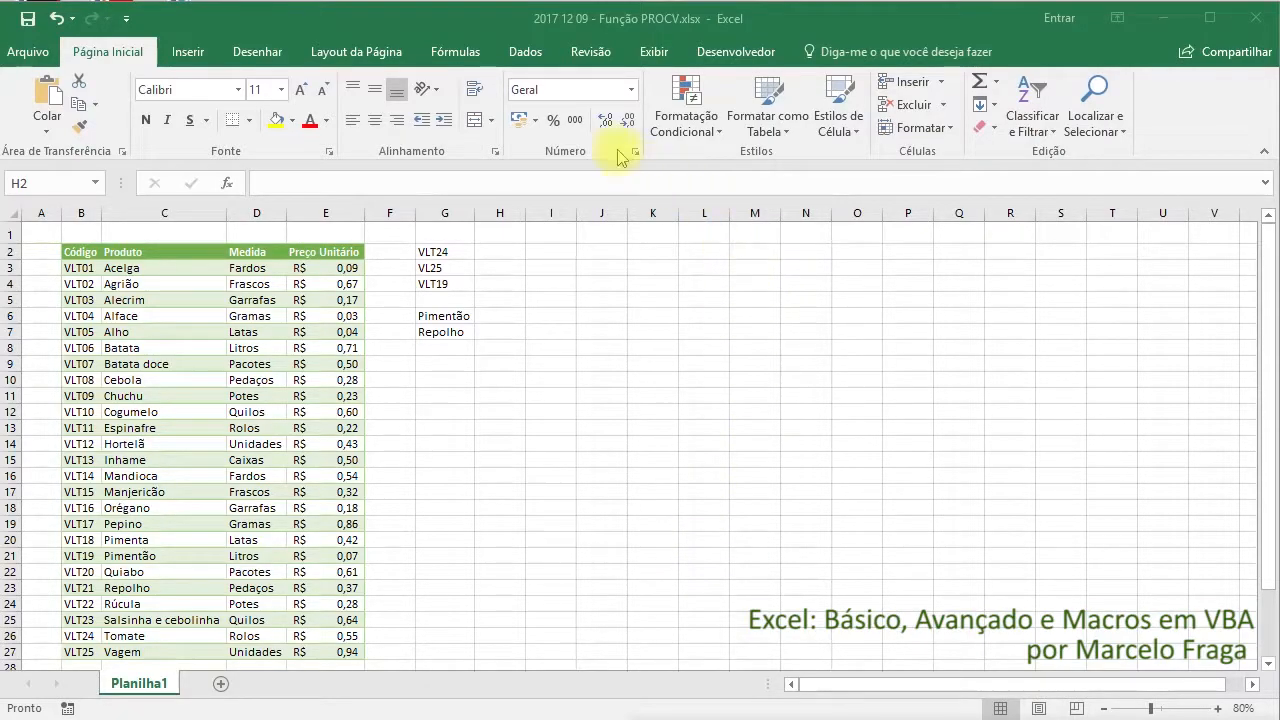
# Insert the PROCV function in H2 with G2 as Valor_procurado and B2:E27 as Matriz_tabela
pyautogui.click(472, 62)
pyautogui.click(470, 58)
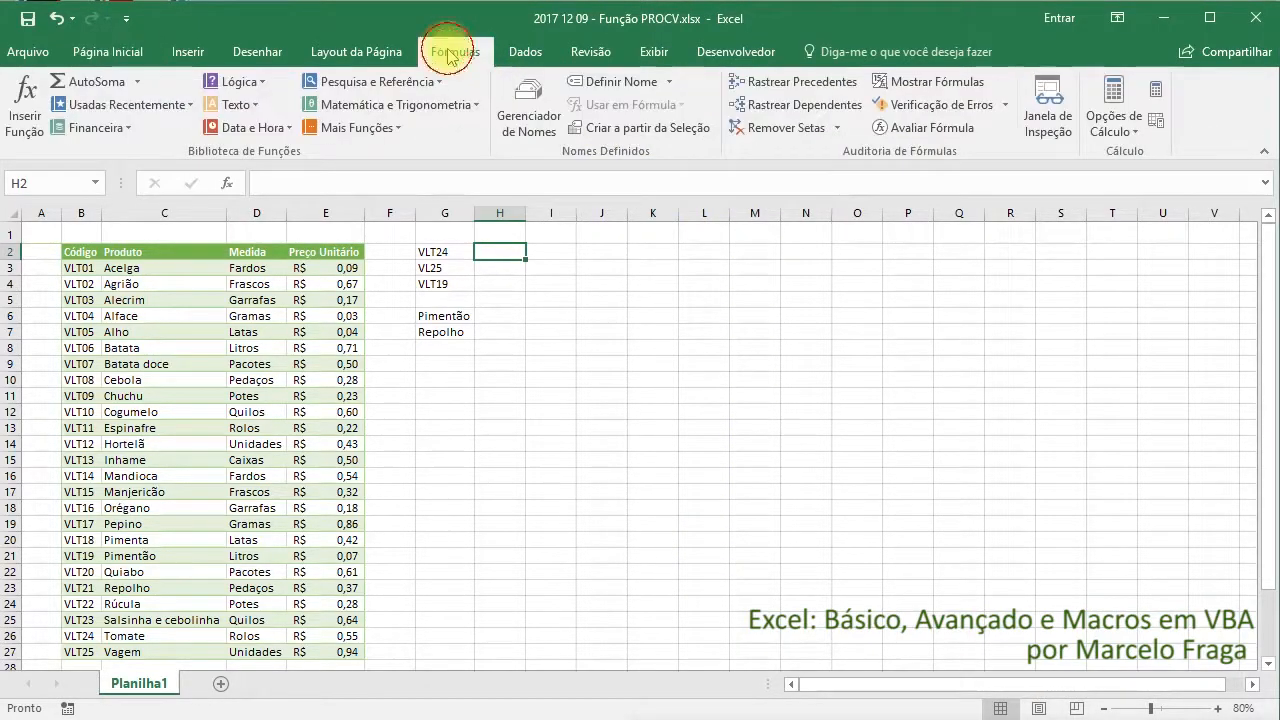
pyautogui.click(407, 85)
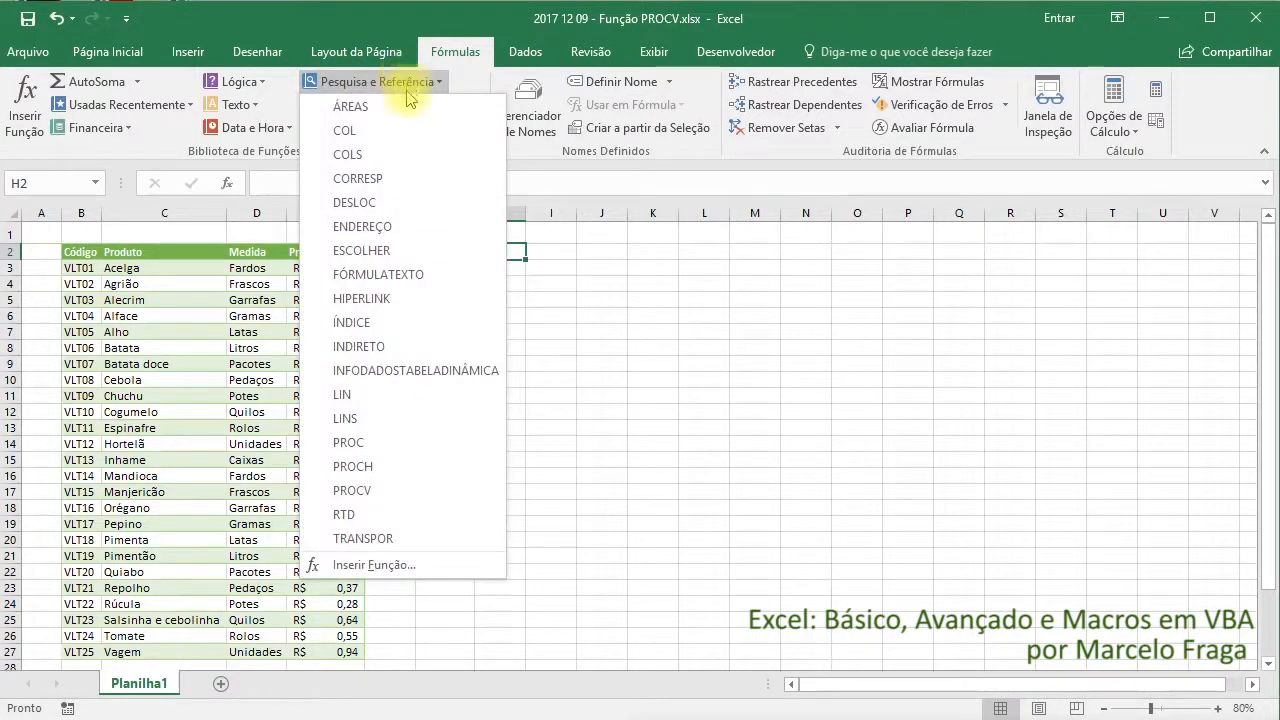
pyautogui.click(391, 491)
pyautogui.moveTo(596, 264); pyautogui.dragTo(703, 298)
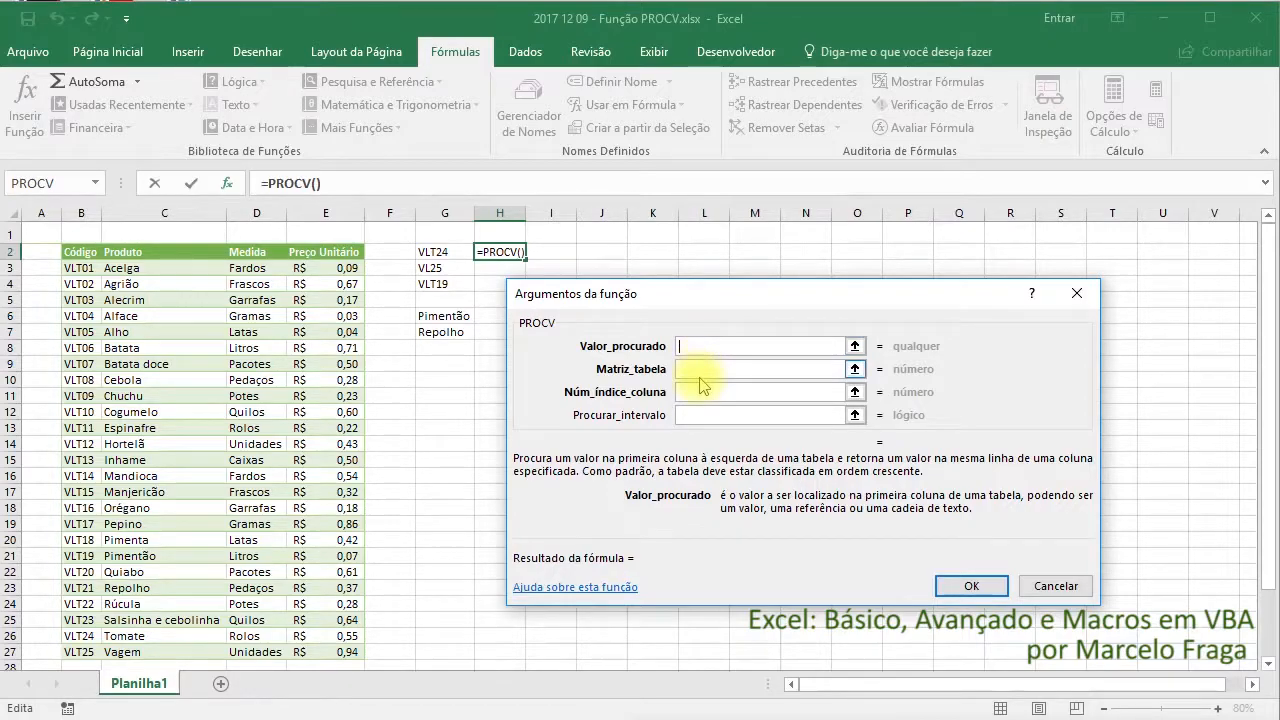
pyautogui.click(447, 252)
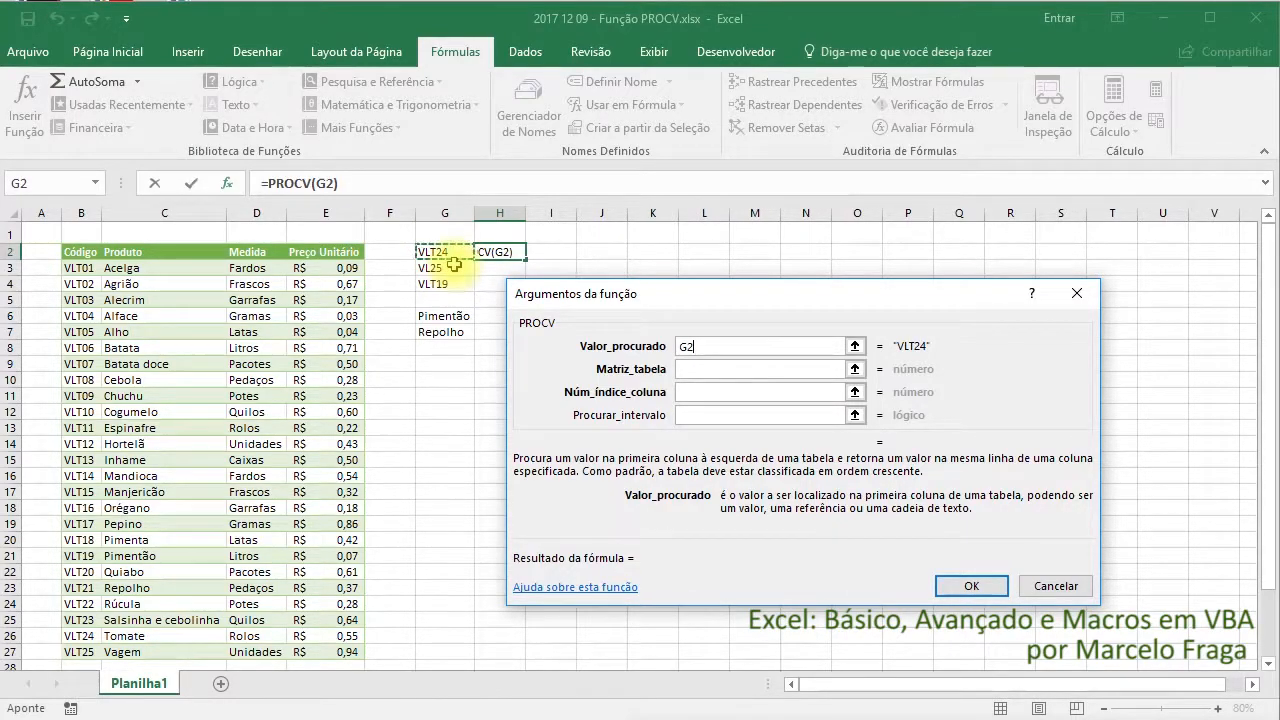
pyautogui.click(680, 370)
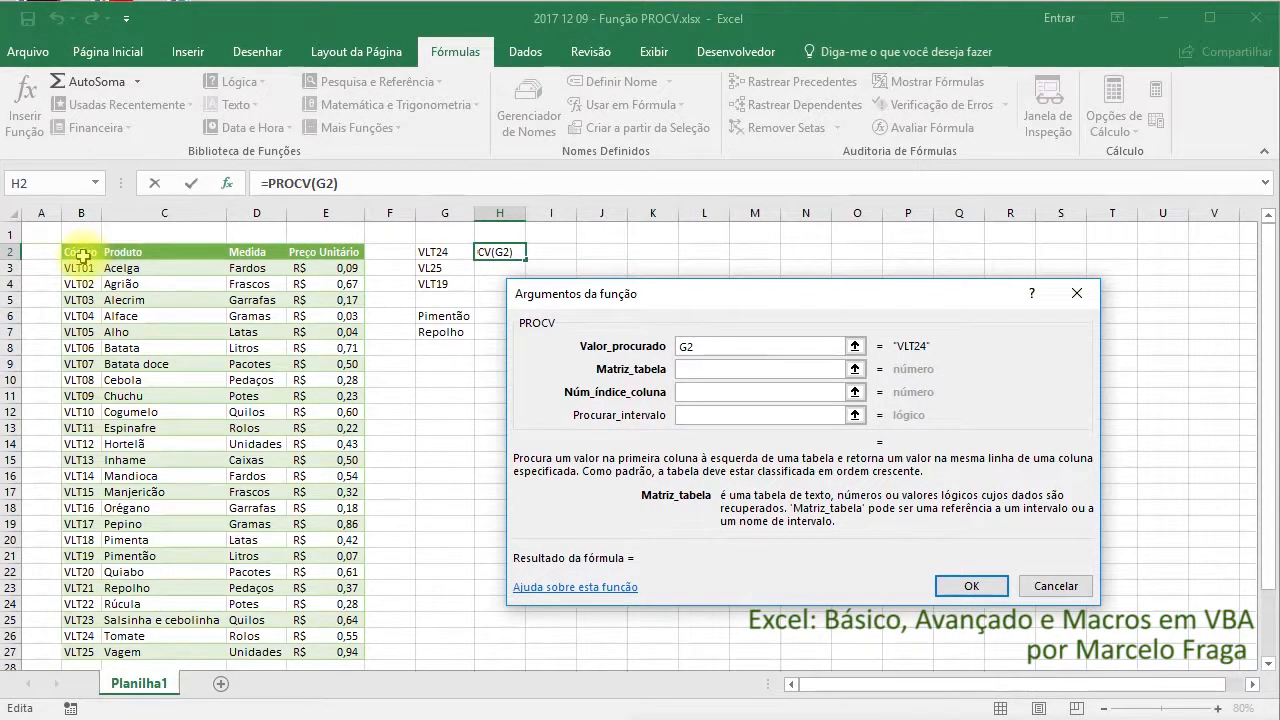
pyautogui.moveTo(82, 256); pyautogui.dragTo(338, 598)
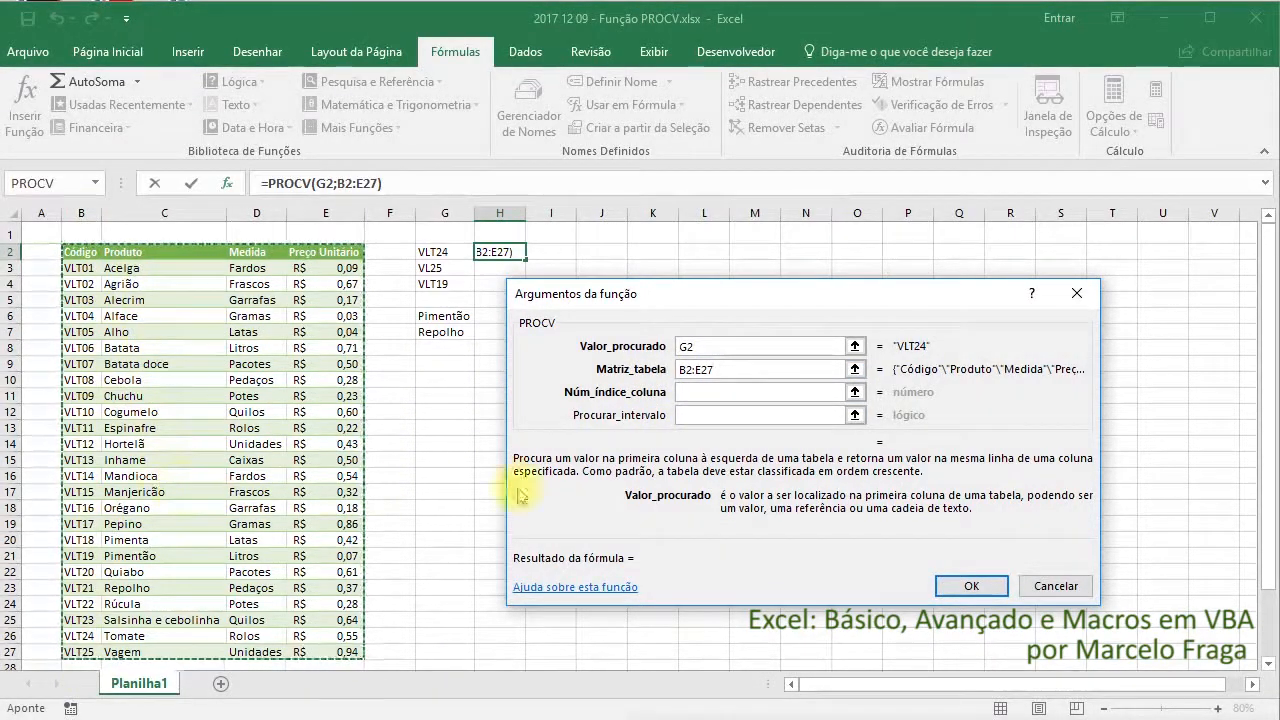
# Set the PROCV function's Núm_índice_coluna to 4 and go to the Procurar_intervalo argument
pyautogui.click(705, 393)
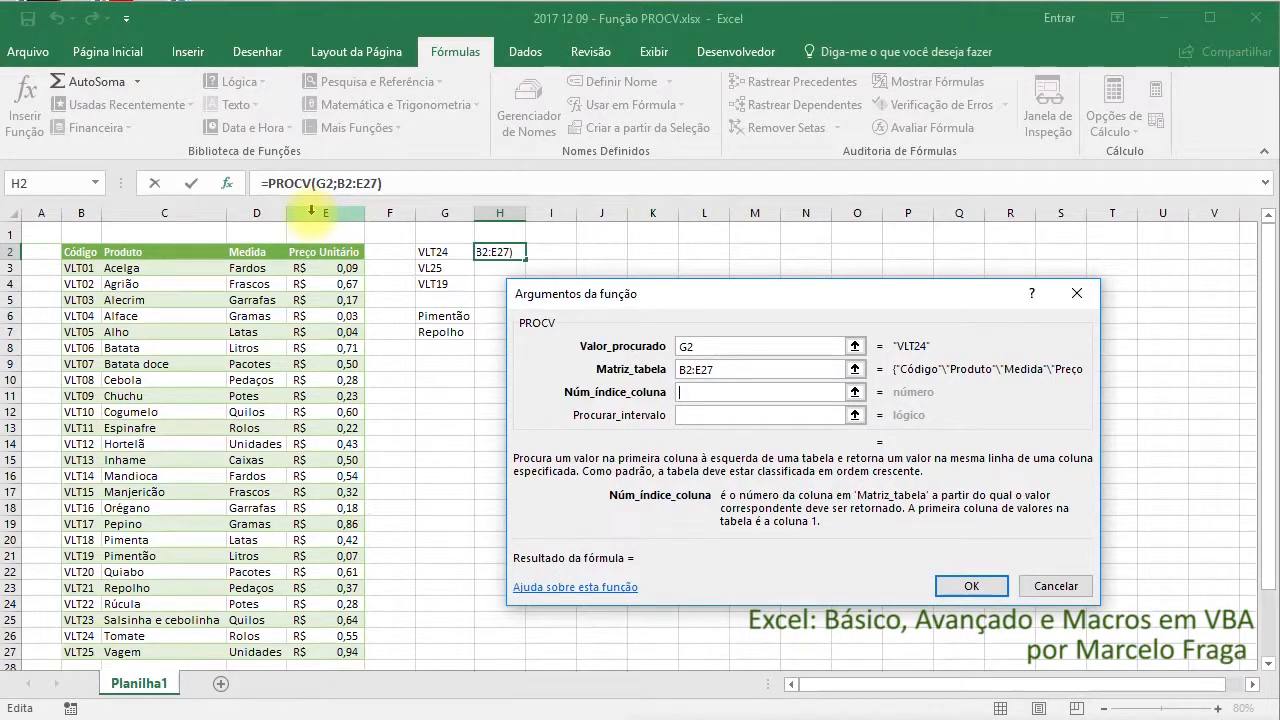
pyautogui.write('4')
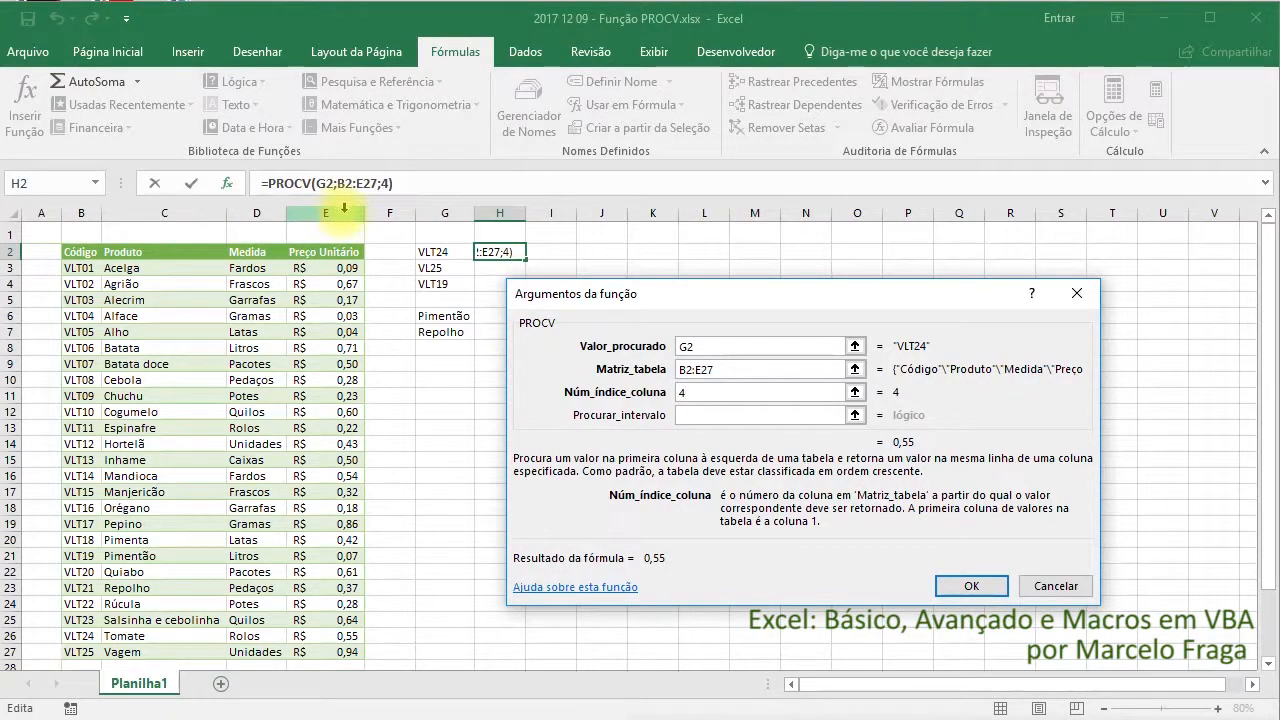
pyautogui.click(699, 415)
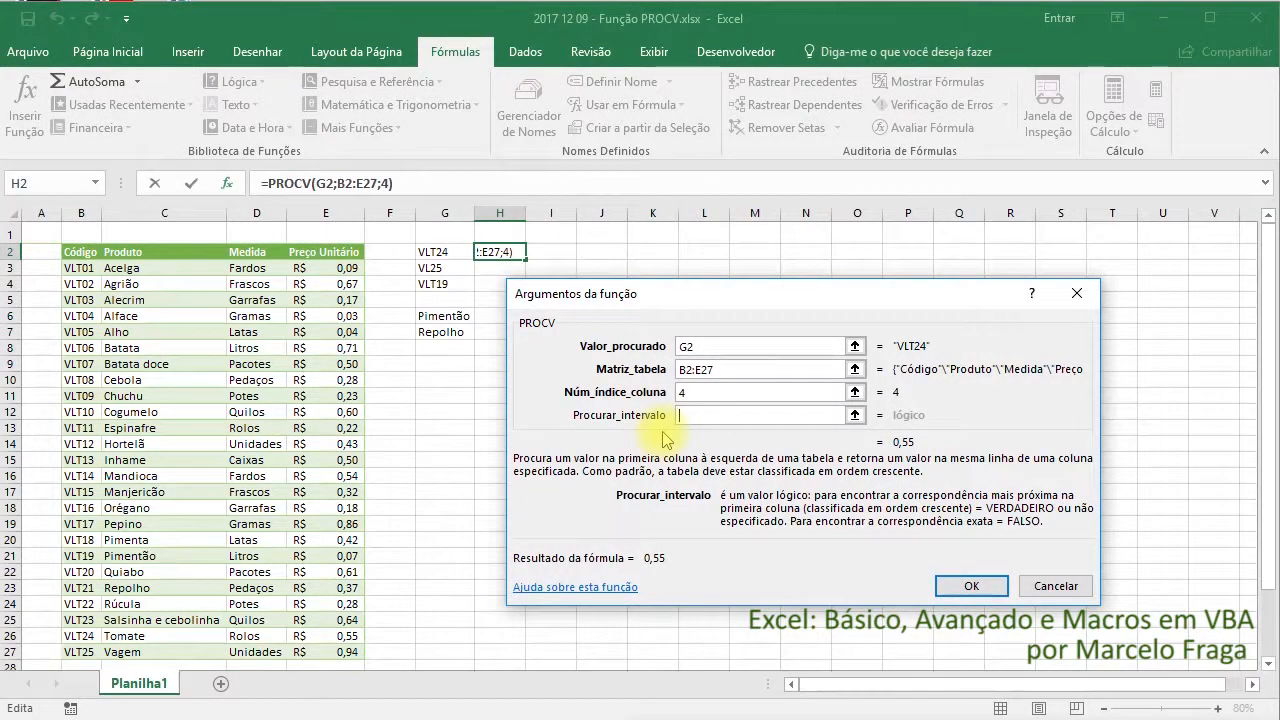
# Try 0 and FALSO in turn as the Procurar_intervalo argument, clearing each entry
pyautogui.write('0')
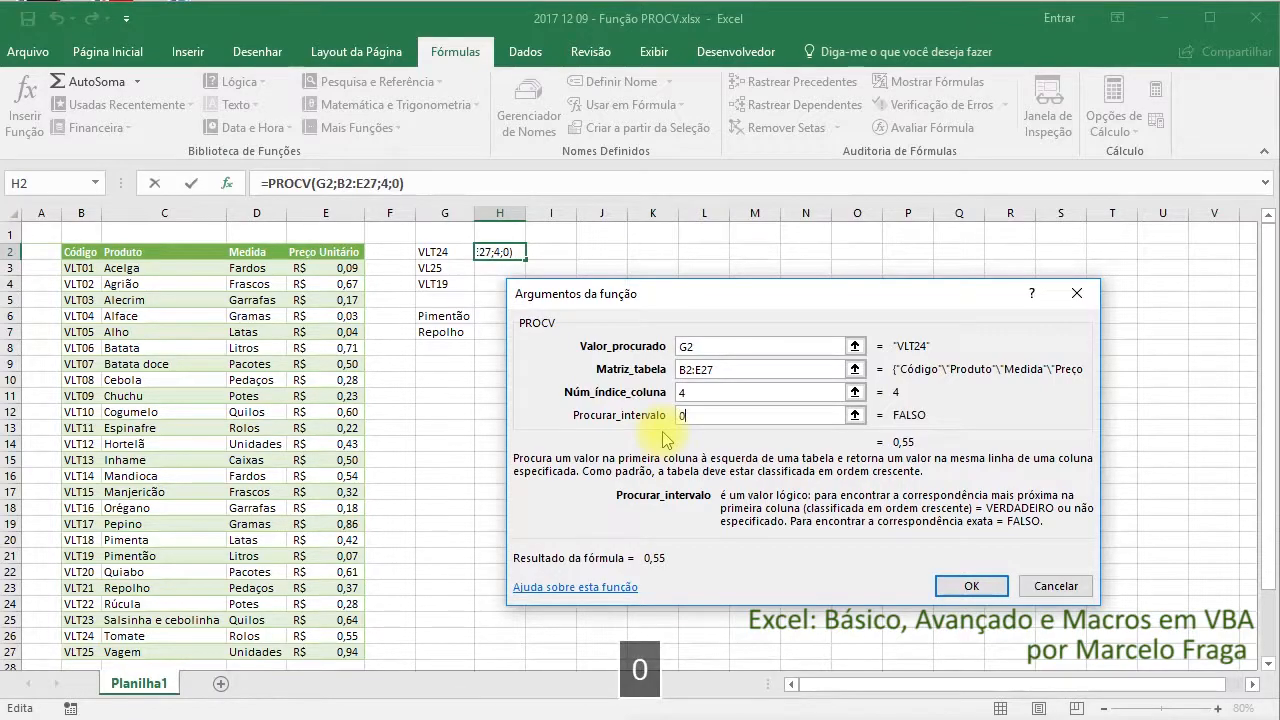
pyautogui.press('BackSpace')
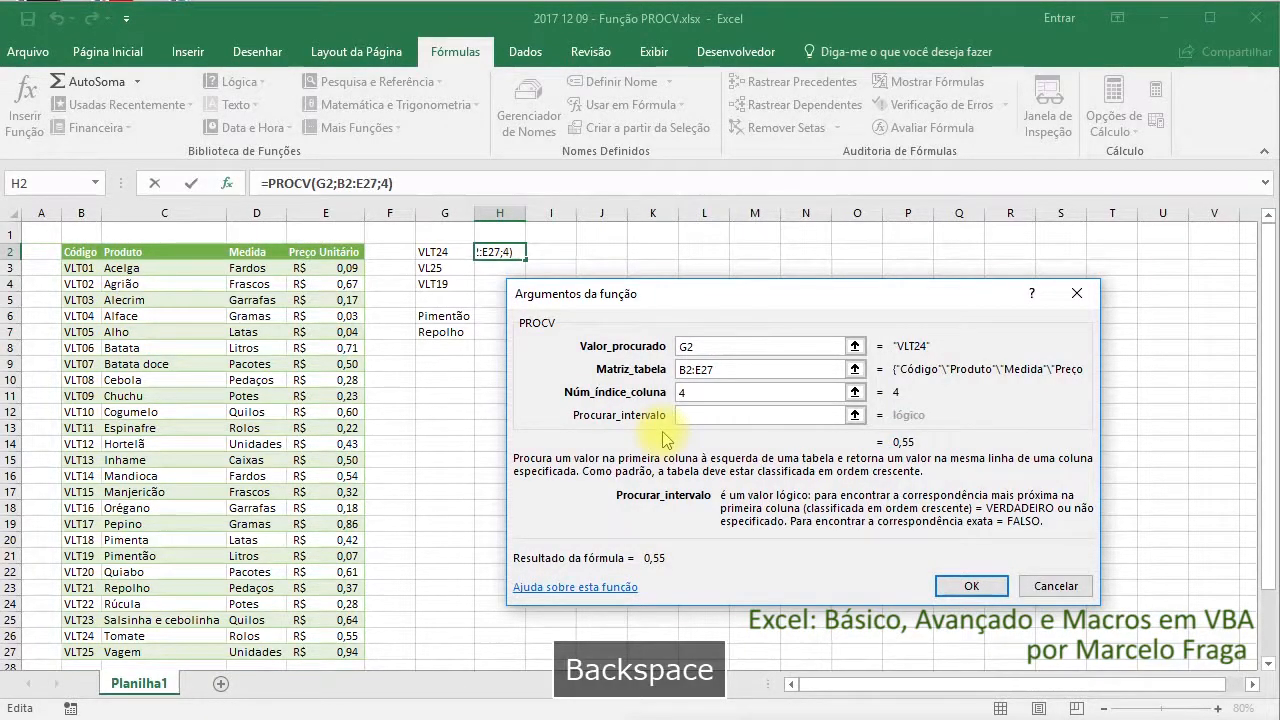
pyautogui.write('FALSO')
pyautogui.press('BackSpace')
pyautogui.press('BackSpace')
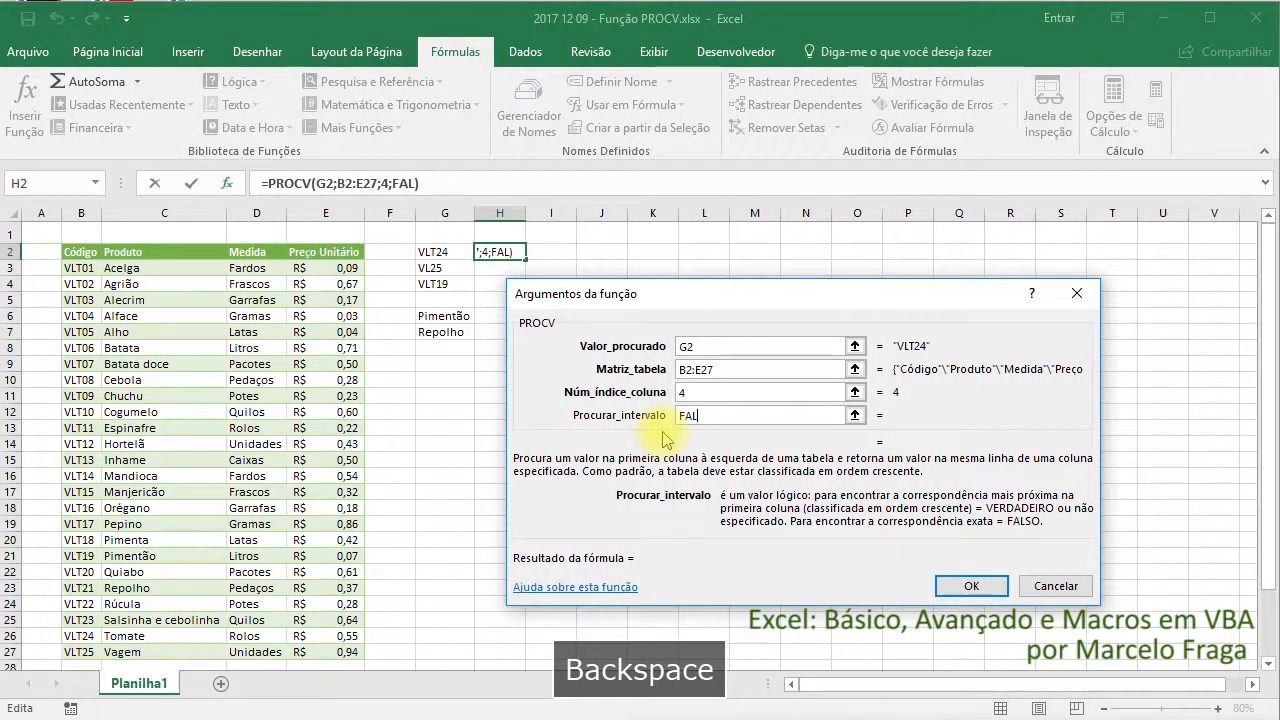
pyautogui.write('SO')
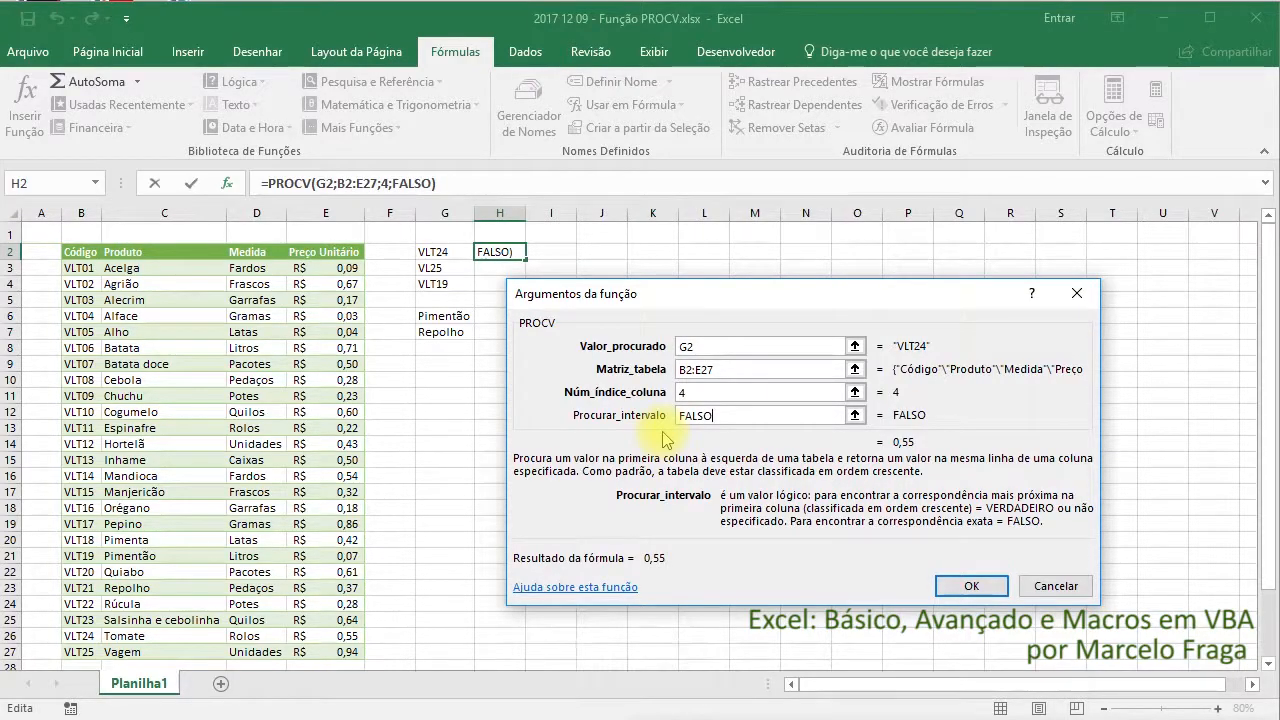
pyautogui.press('BackSpace')
pyautogui.press('BackSpace')
pyautogui.press('BackSpace')
pyautogui.press('BackSpace')
pyautogui.press('BackSpace')
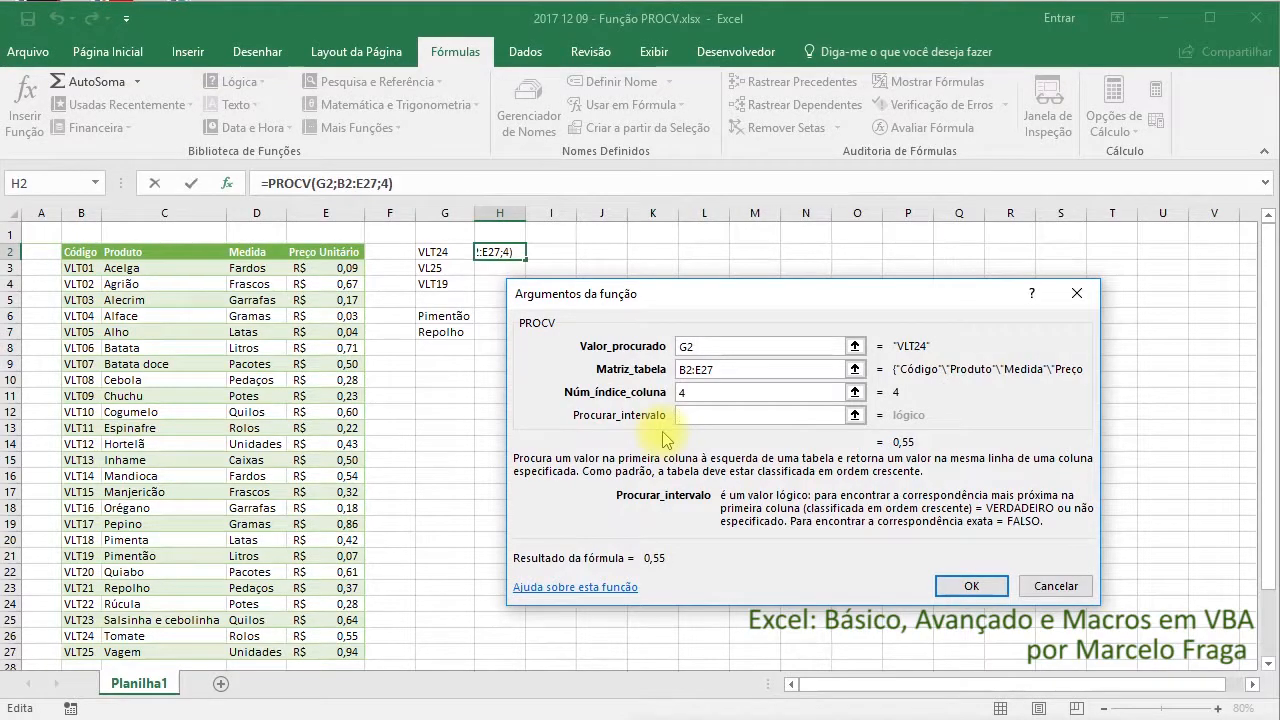
# Set Procurar_intervalo to 0 for an exact match and confirm the PROCV function in H2
pyautogui.write('0')
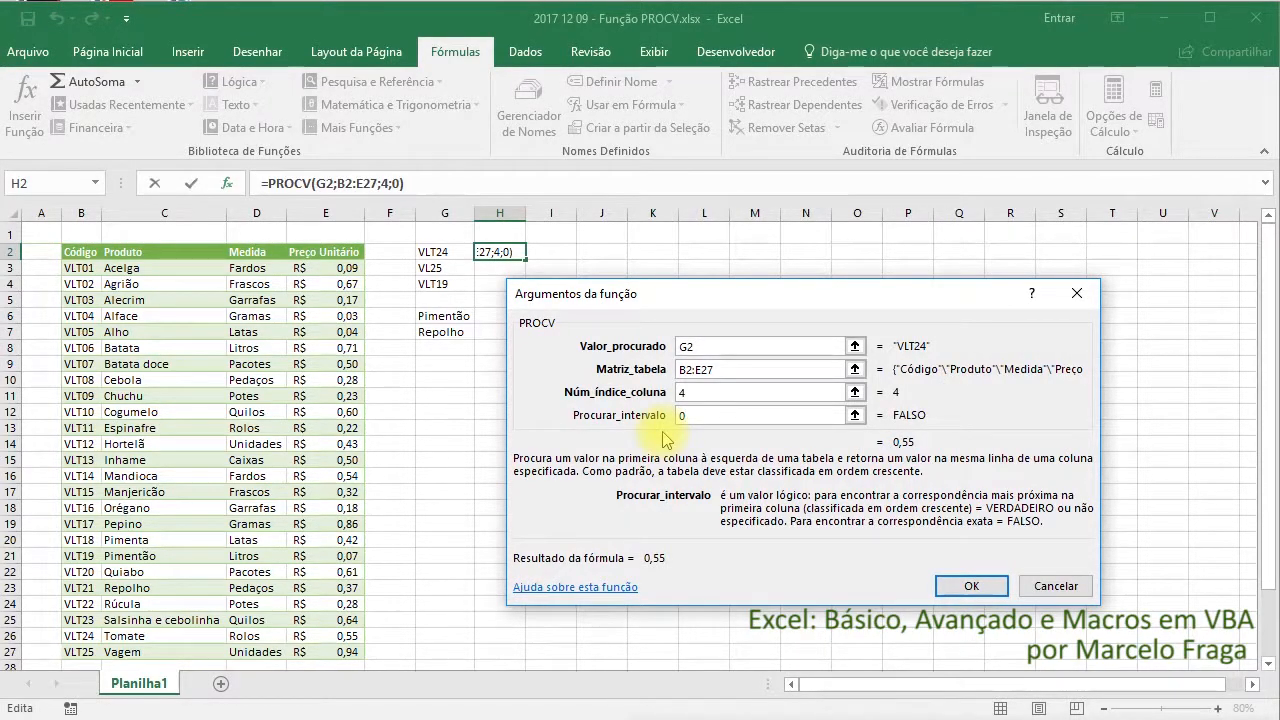
pyautogui.click(947, 582)
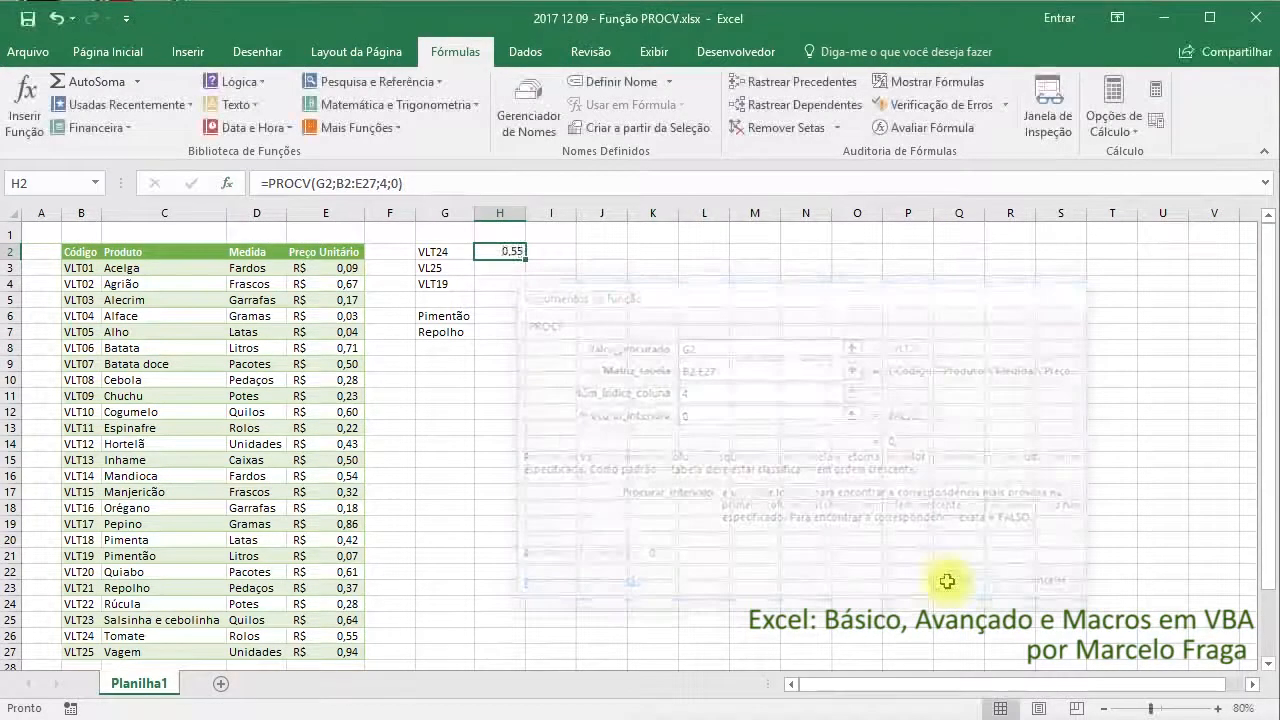
# Compare the code in G2 with its matching row and unit price in the product table
pyautogui.click(455, 252)
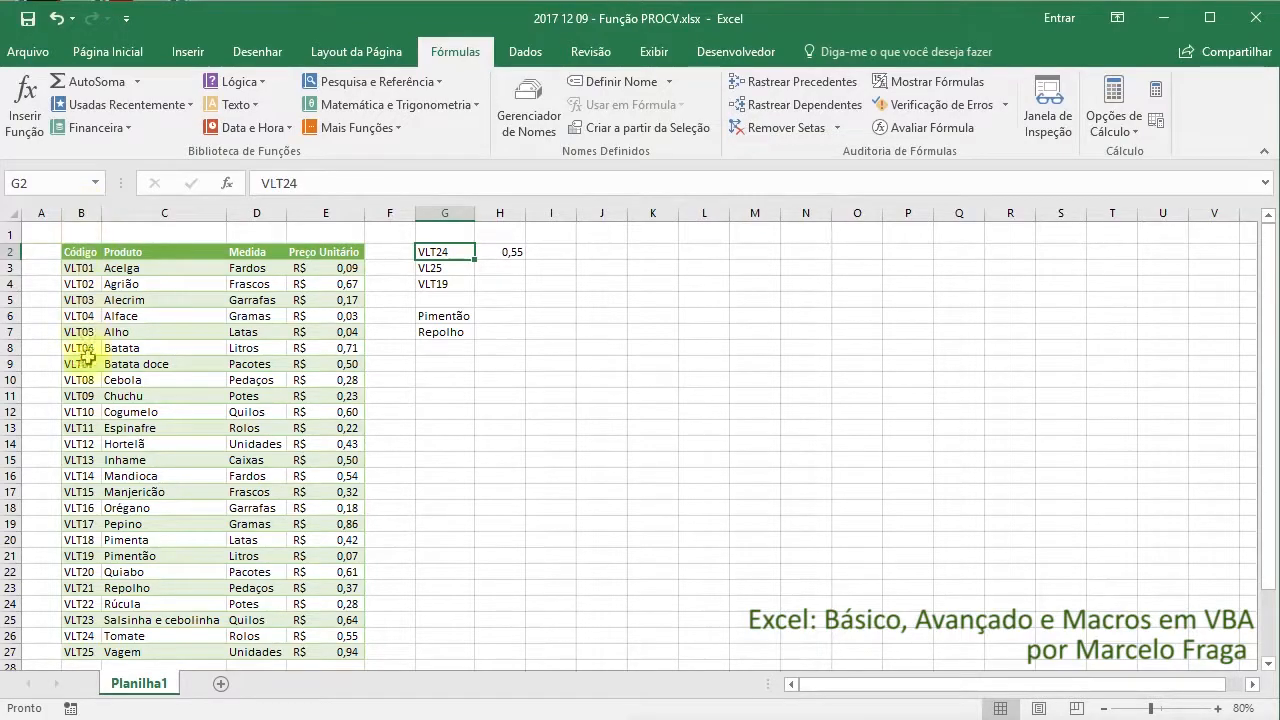
pyautogui.click(85, 636)
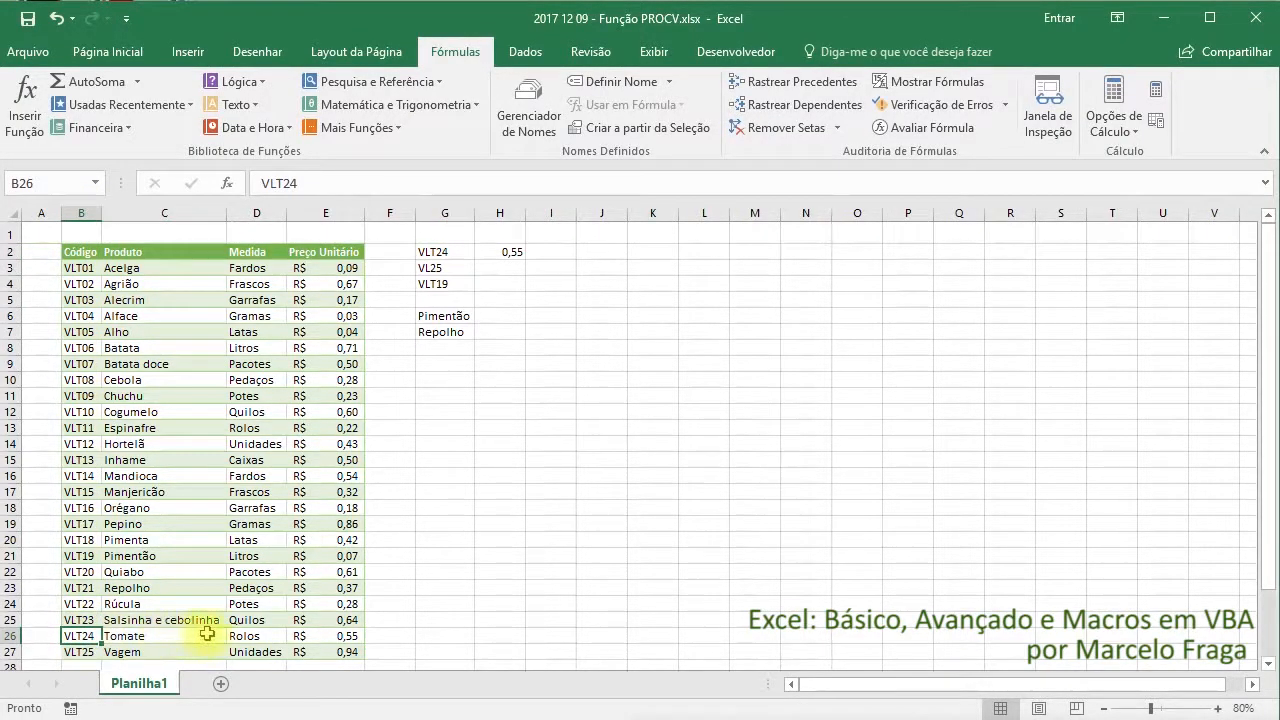
pyautogui.click(334, 638)
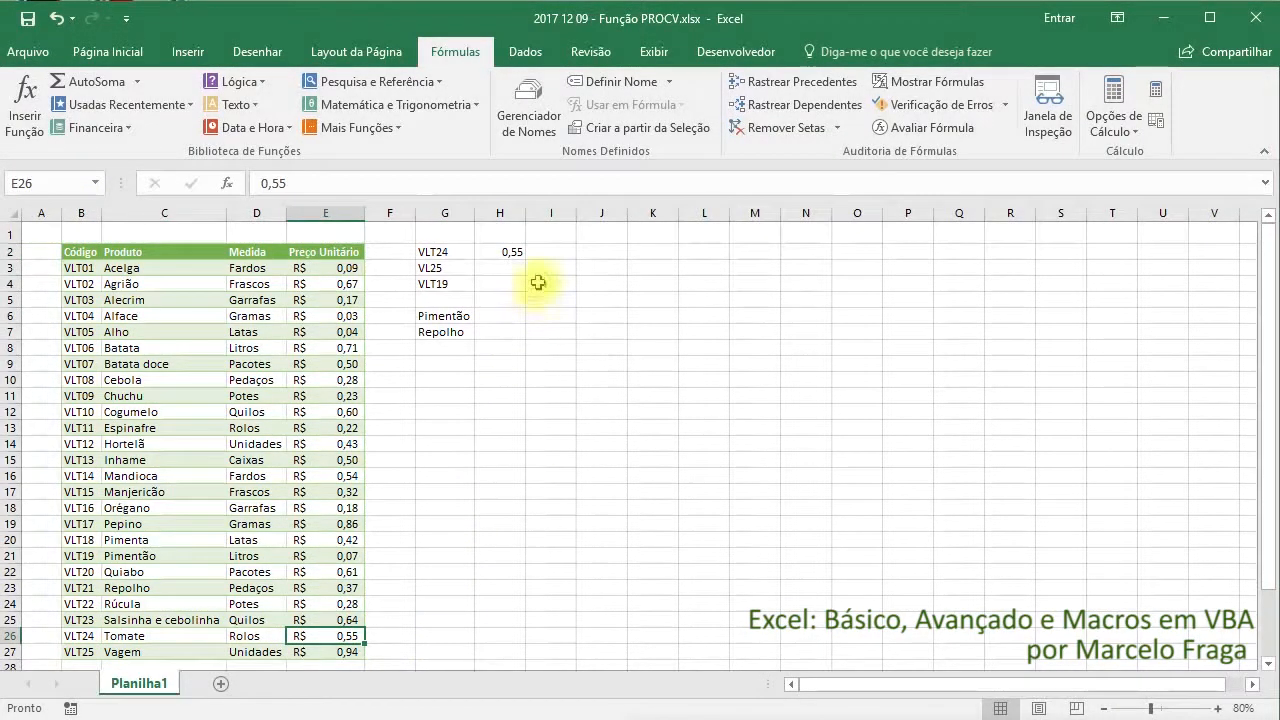
# Change the lookup code in G2 to VLT22
pyautogui.click(452, 252)
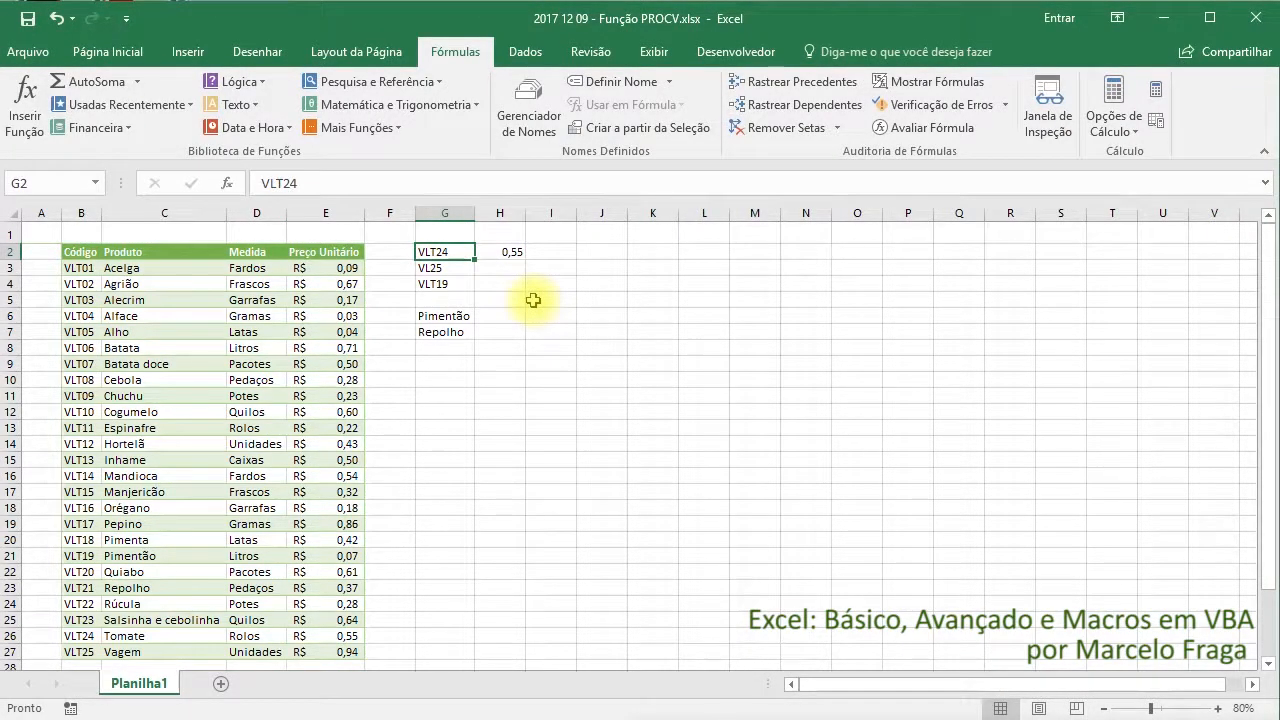
pyautogui.write('VLT')
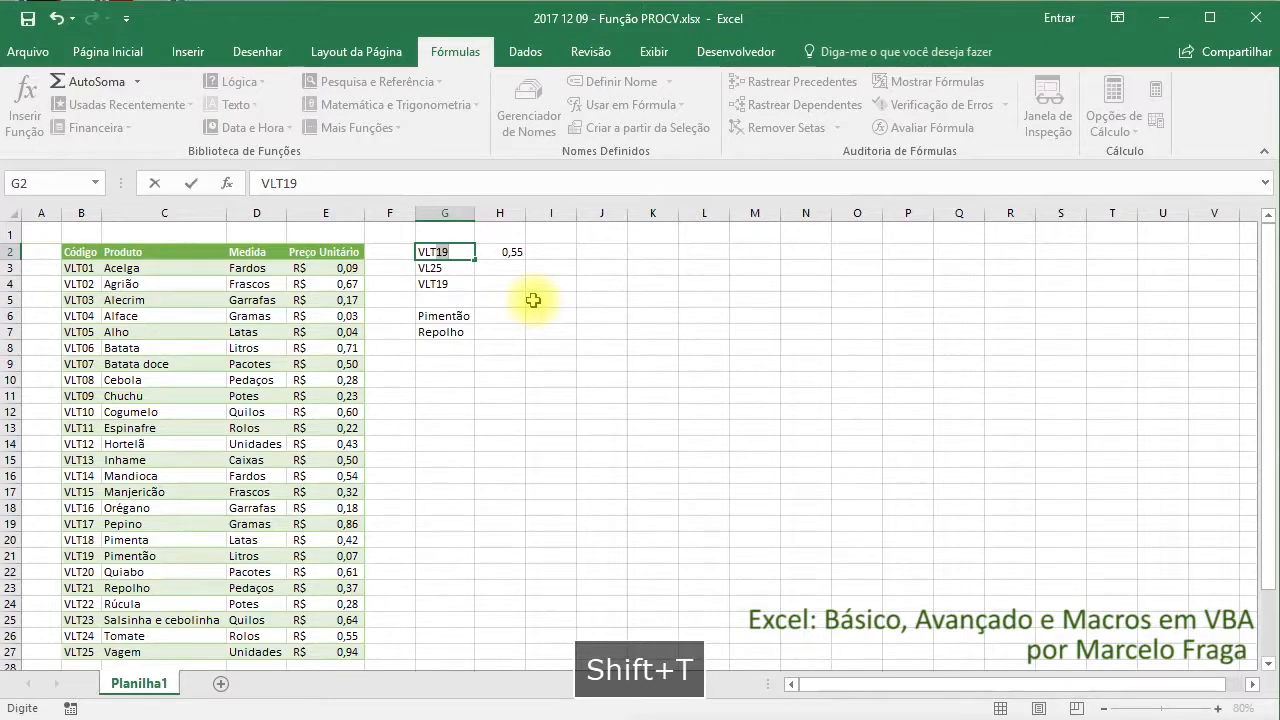
pyautogui.write('2')
pyautogui.press('Return')
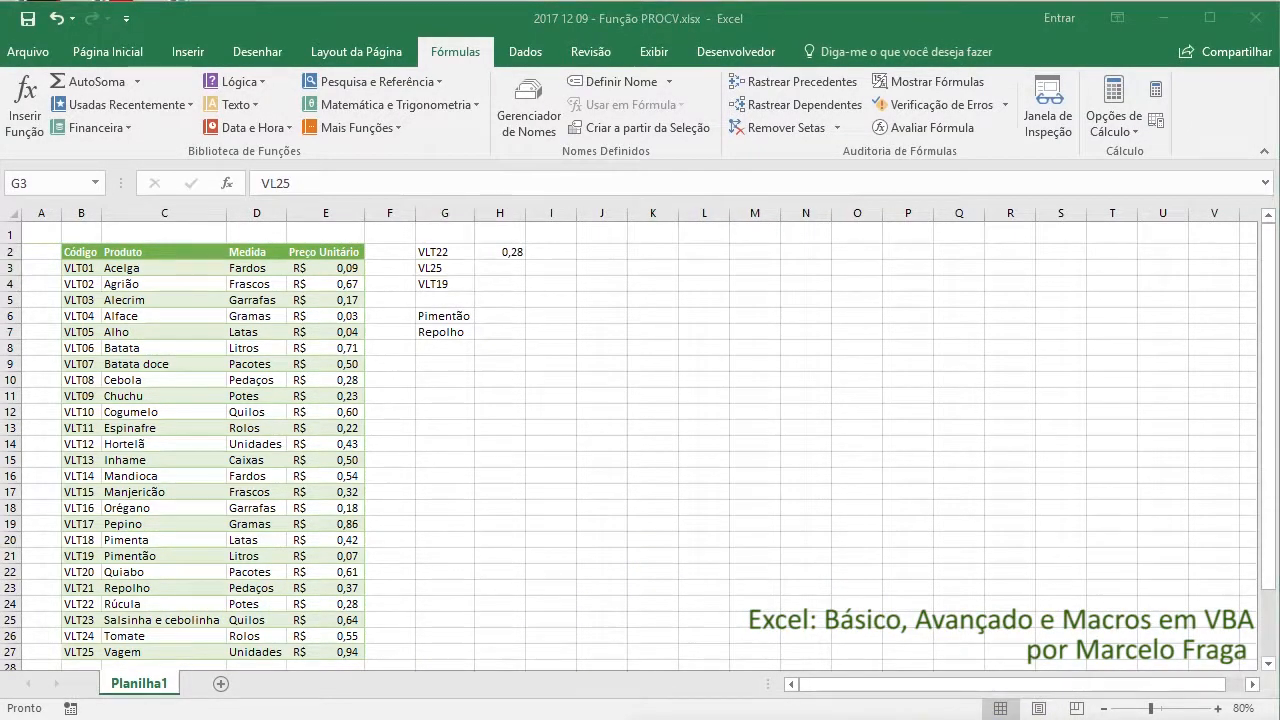
# Review the PROCV formula in H2 and the ranges it references, leaving it as is
pyautogui.click(510, 254)
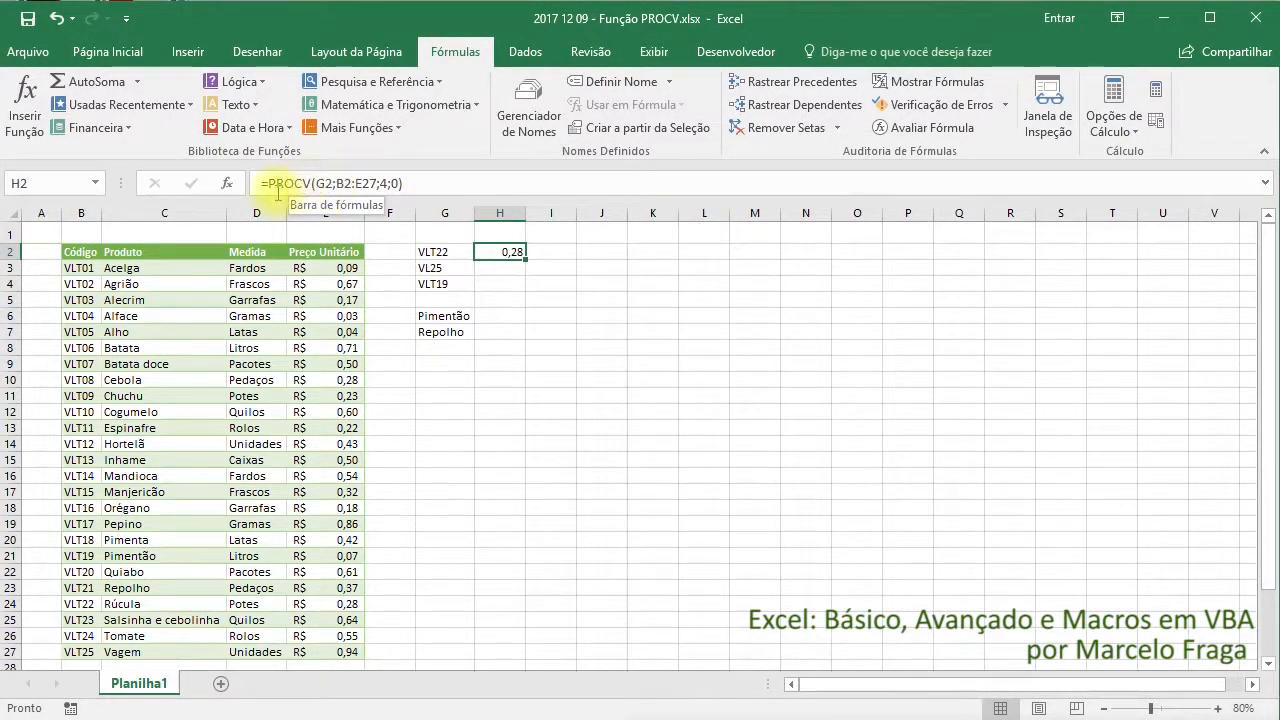
pyautogui.click(418, 184)
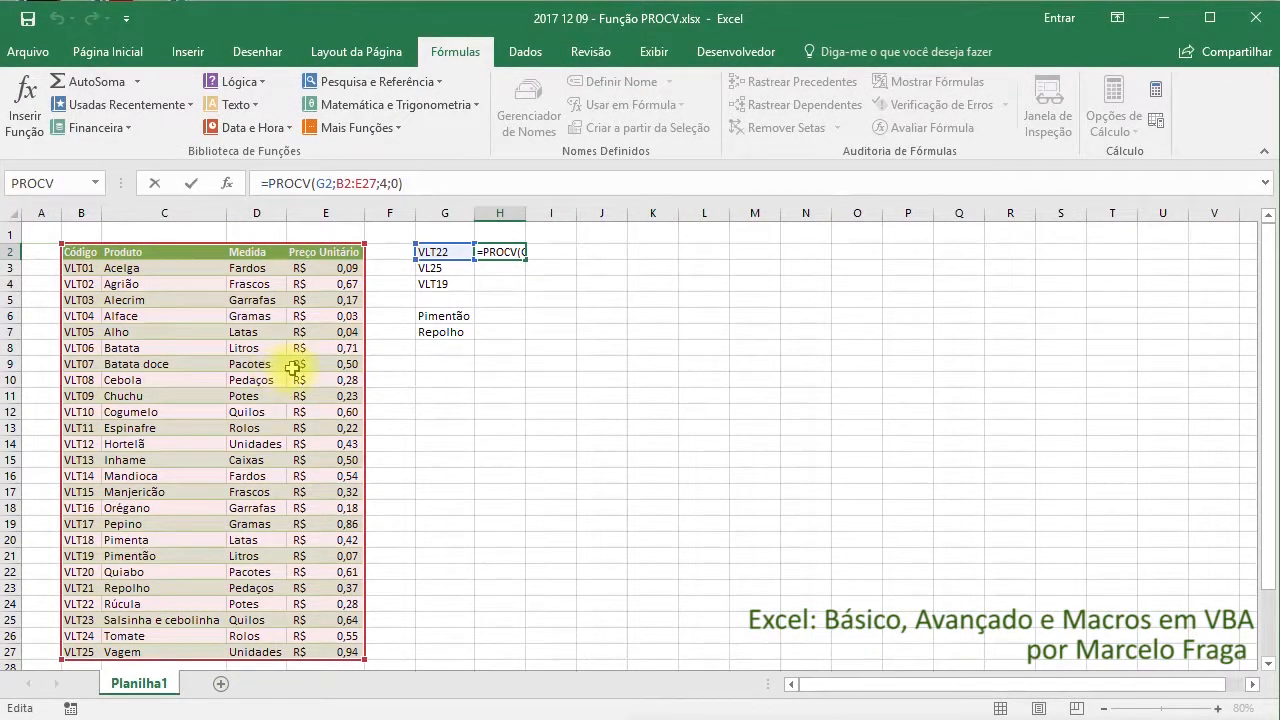
pyautogui.press('Return')
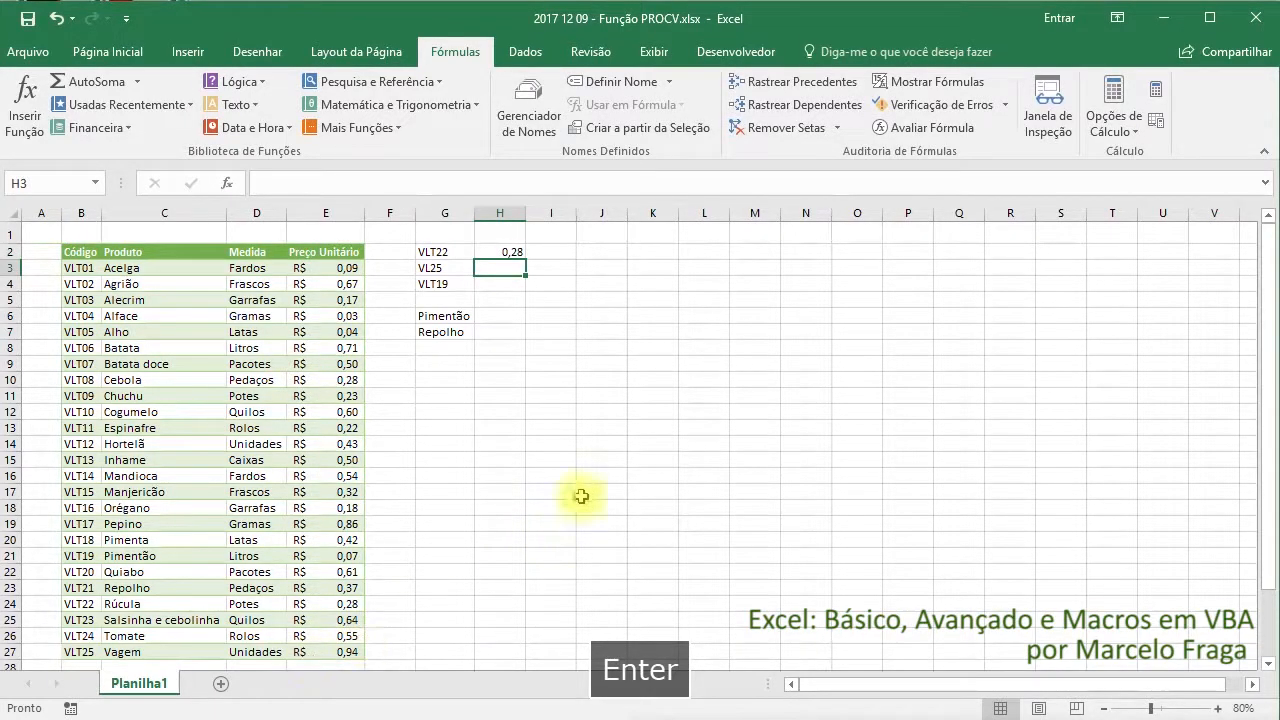
# Start a PROCV function in H6 with G6 as Valor_procurado and C2:E27 as Matriz_tabela
pyautogui.click(497, 317)
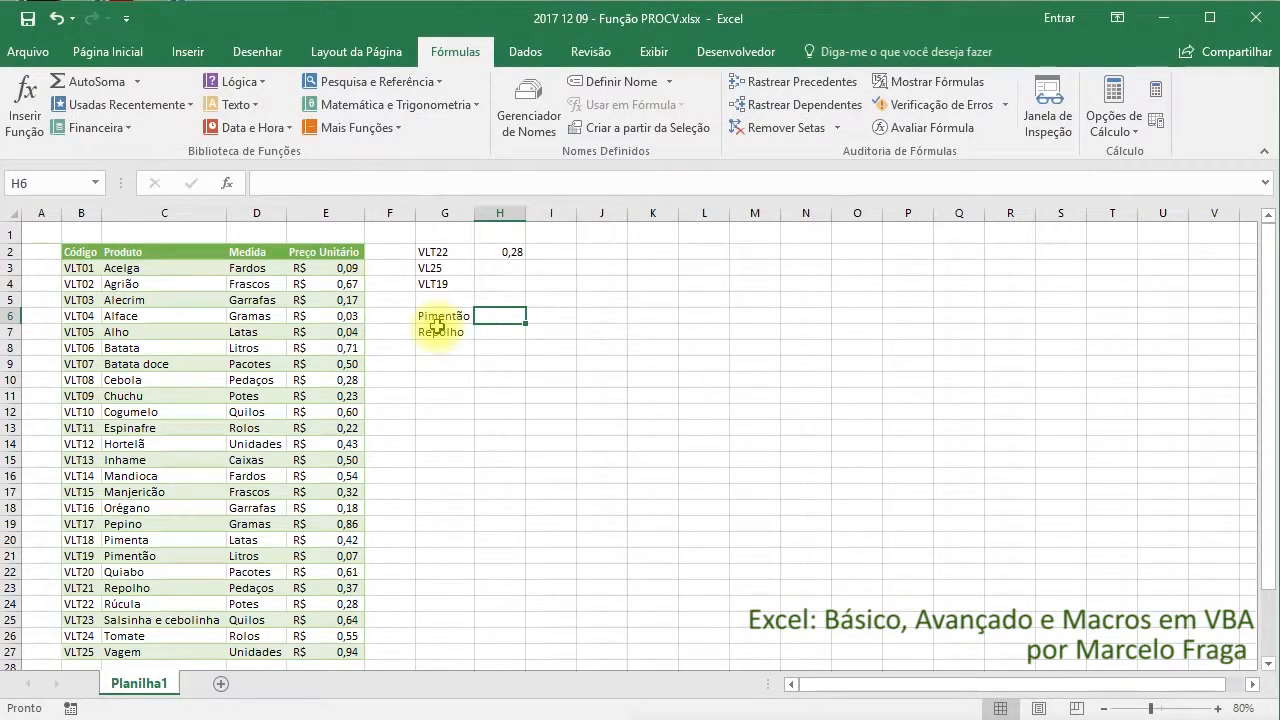
pyautogui.write('=procv')
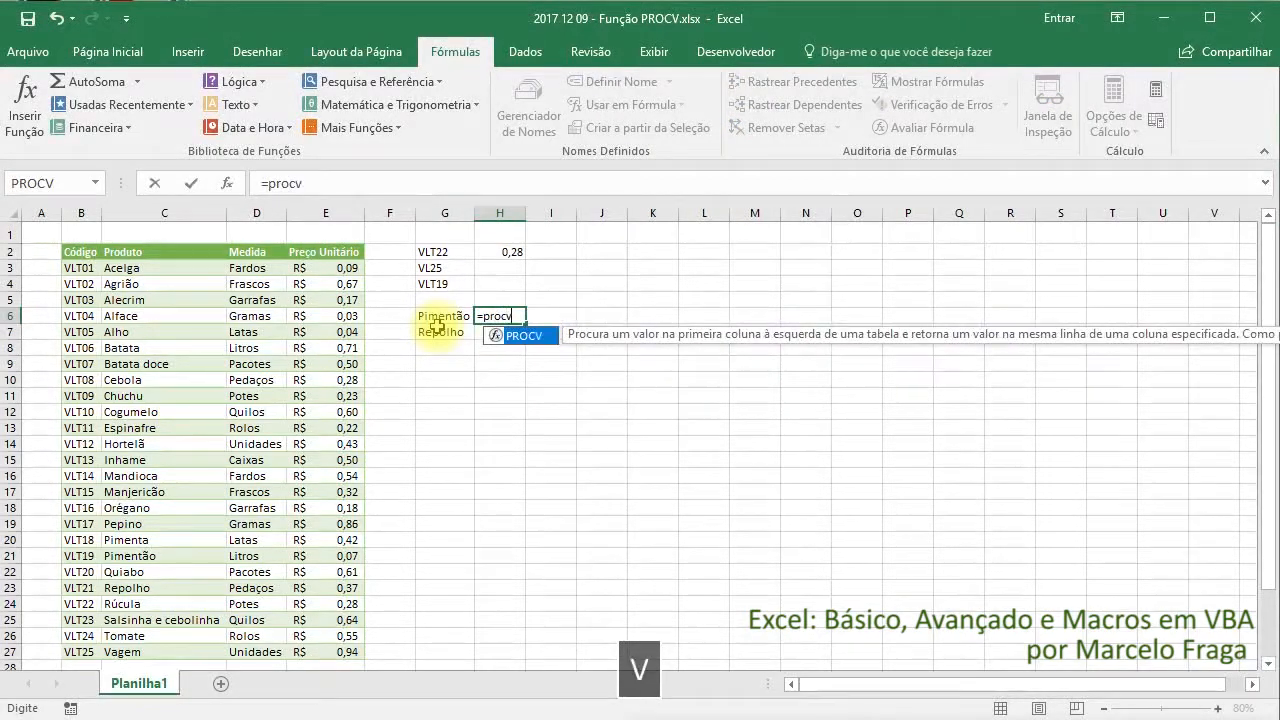
pyautogui.press('Tab')
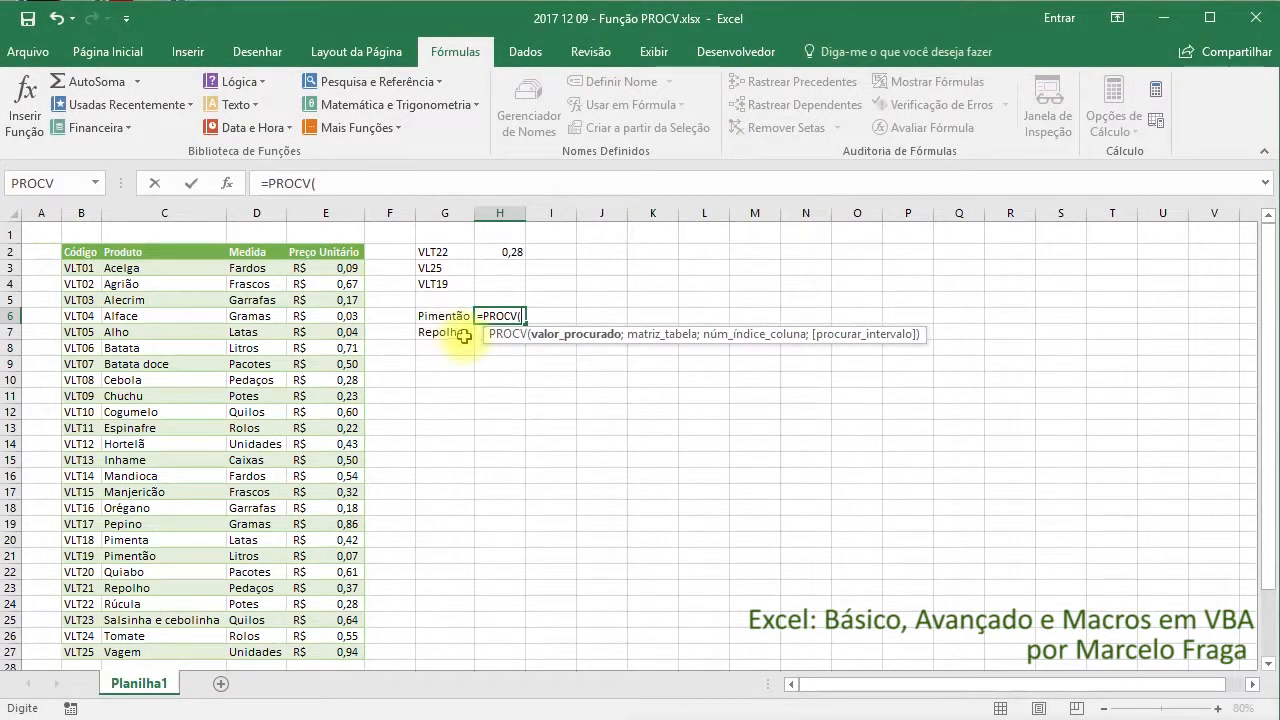
pyautogui.click(227, 183)
pyautogui.moveTo(683, 300); pyautogui.dragTo(584, 383)
pyautogui.click(445, 316)
pyautogui.click(600, 440)
pyautogui.moveTo(170, 252); pyautogui.dragTo(337, 652)
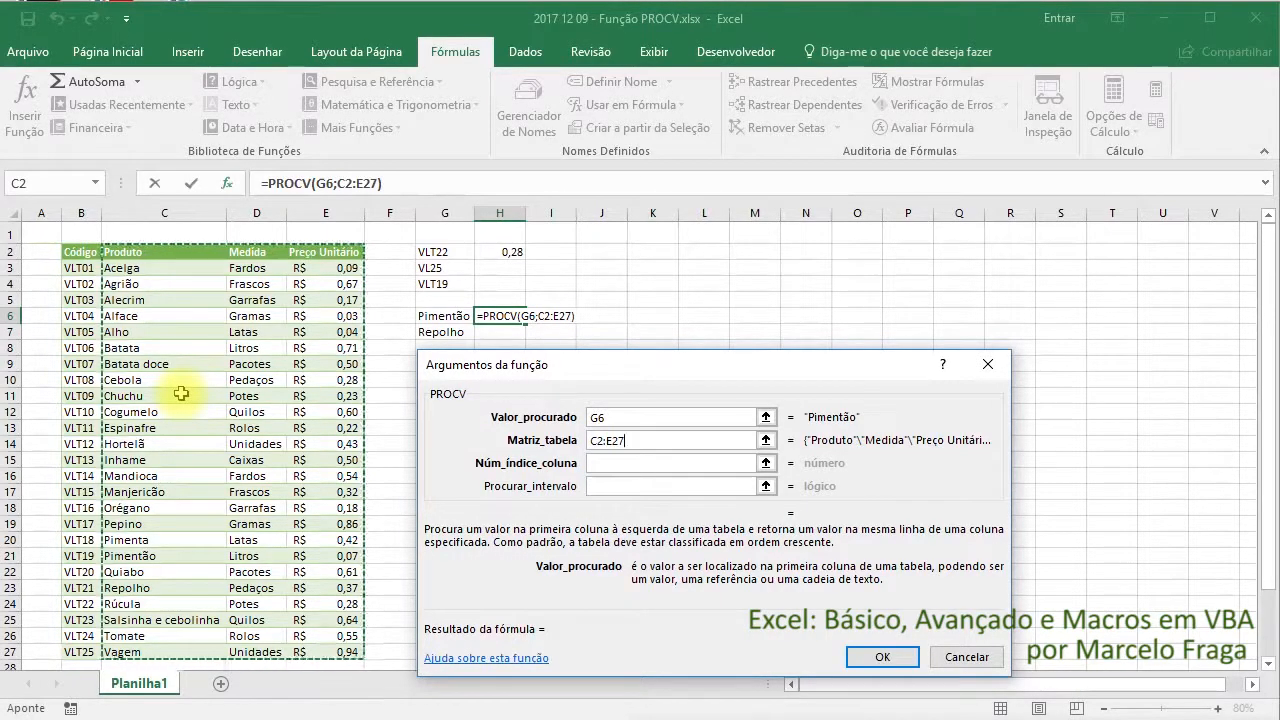
# Set Núm_índice_coluna to 3 and Procurar_intervalo to 0, and confirm the PROCV function in H6
pyautogui.click(604, 463)
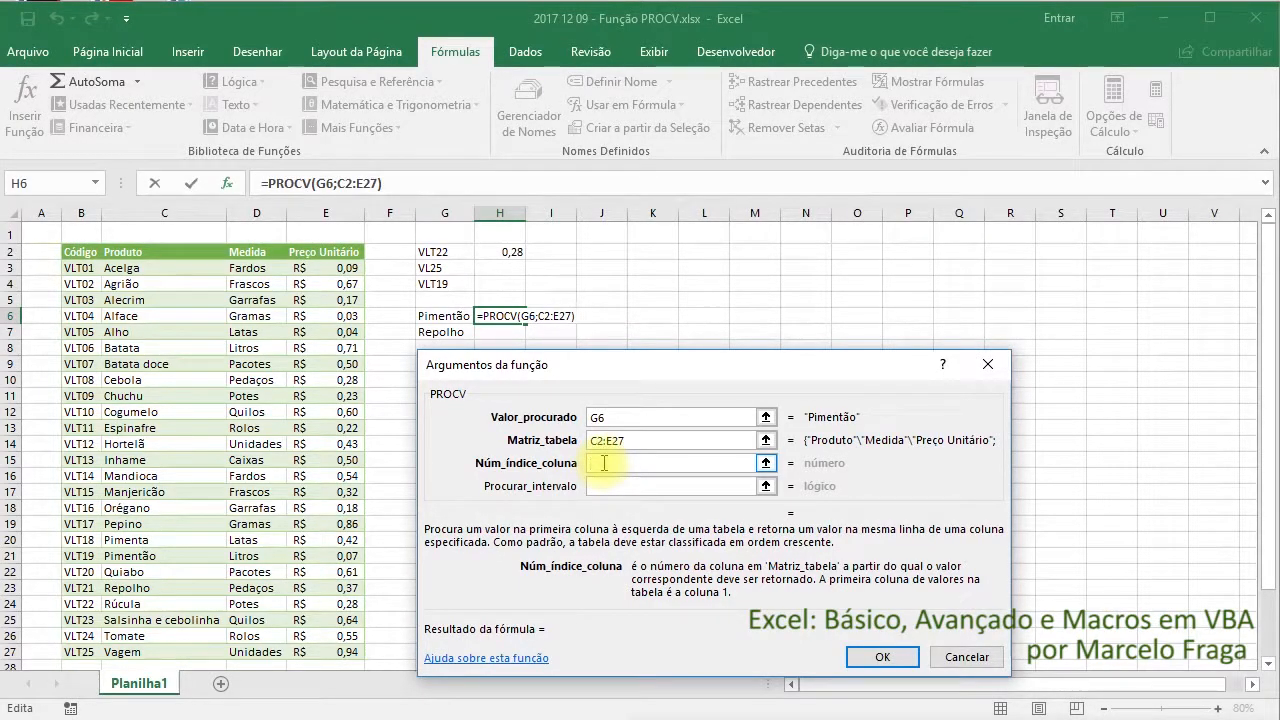
pyautogui.write('3')
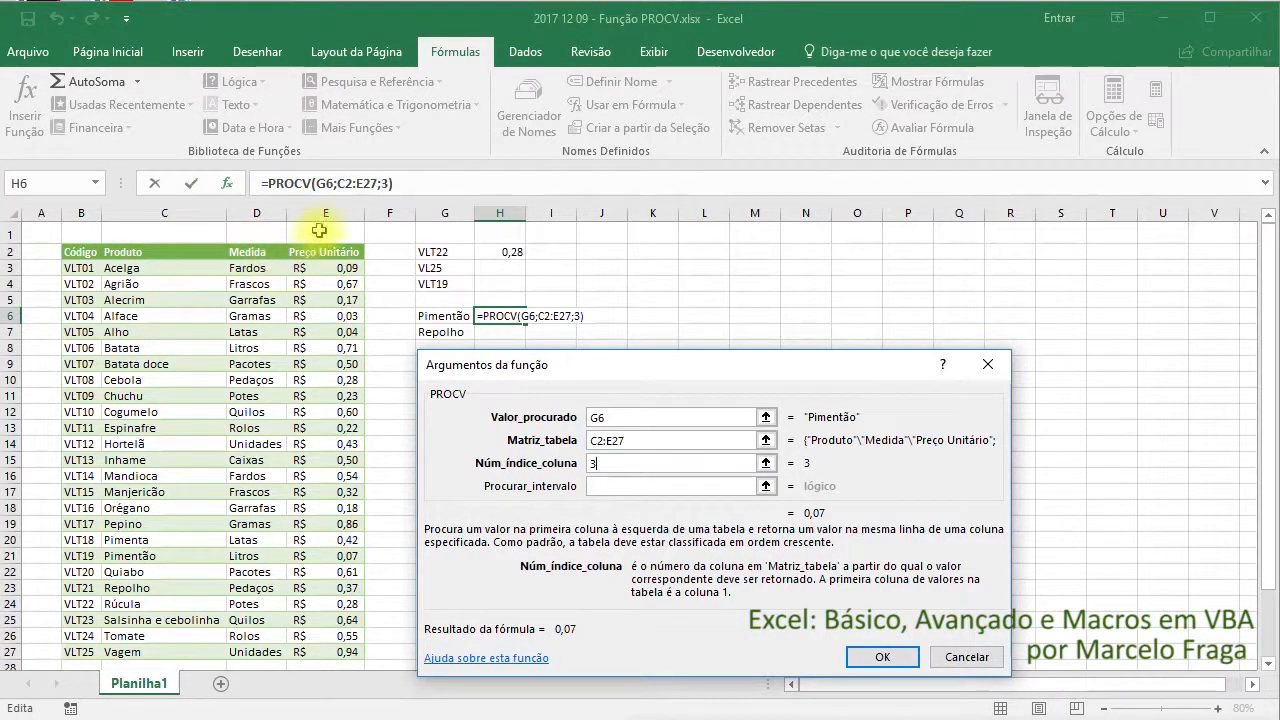
pyautogui.click(597, 486)
pyautogui.write('0')
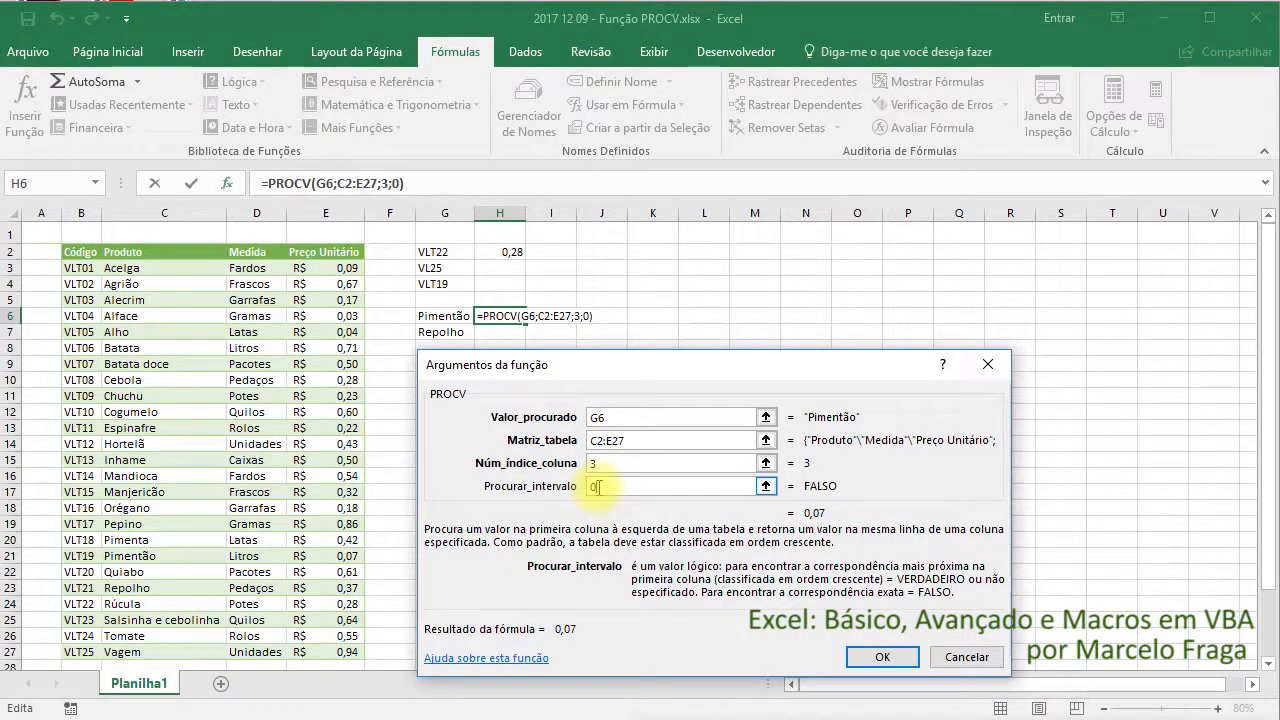
pyautogui.click(868, 657)
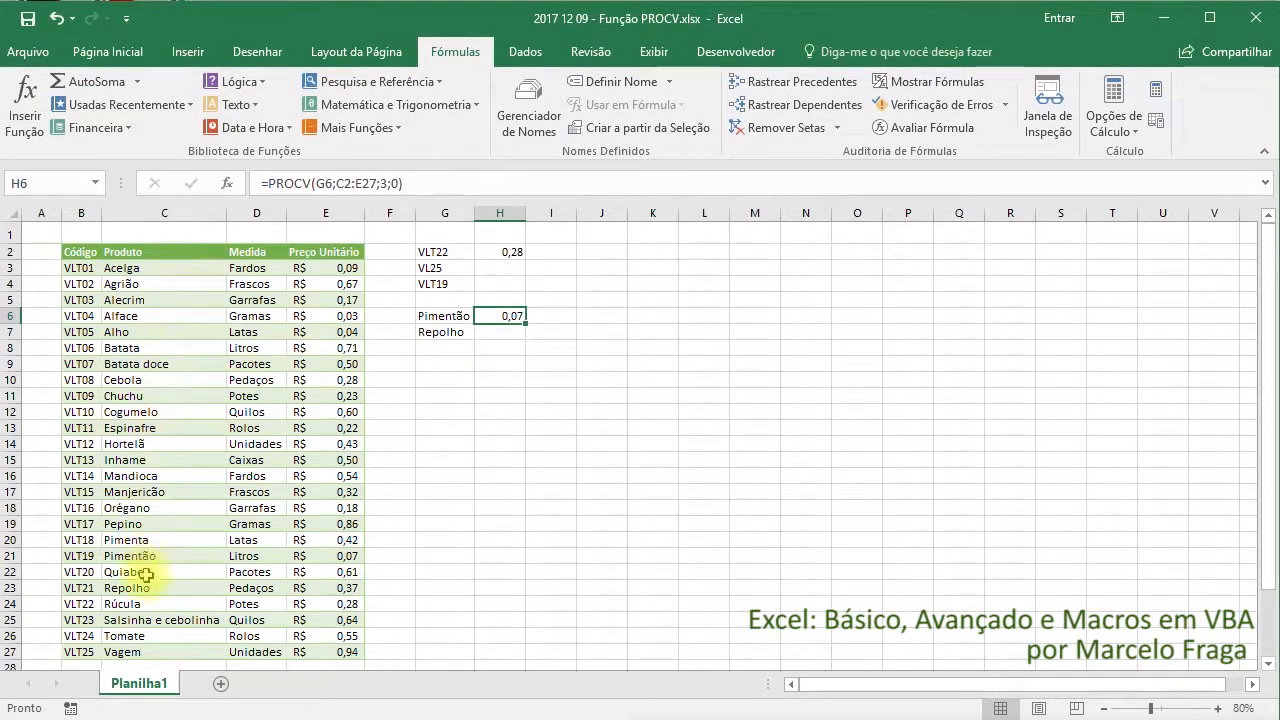
# Reopen the function arguments of the PROCV formula in H6 and set Procurar_intervalo to 1
pyautogui.click(344, 557)
pyautogui.click(508, 317)
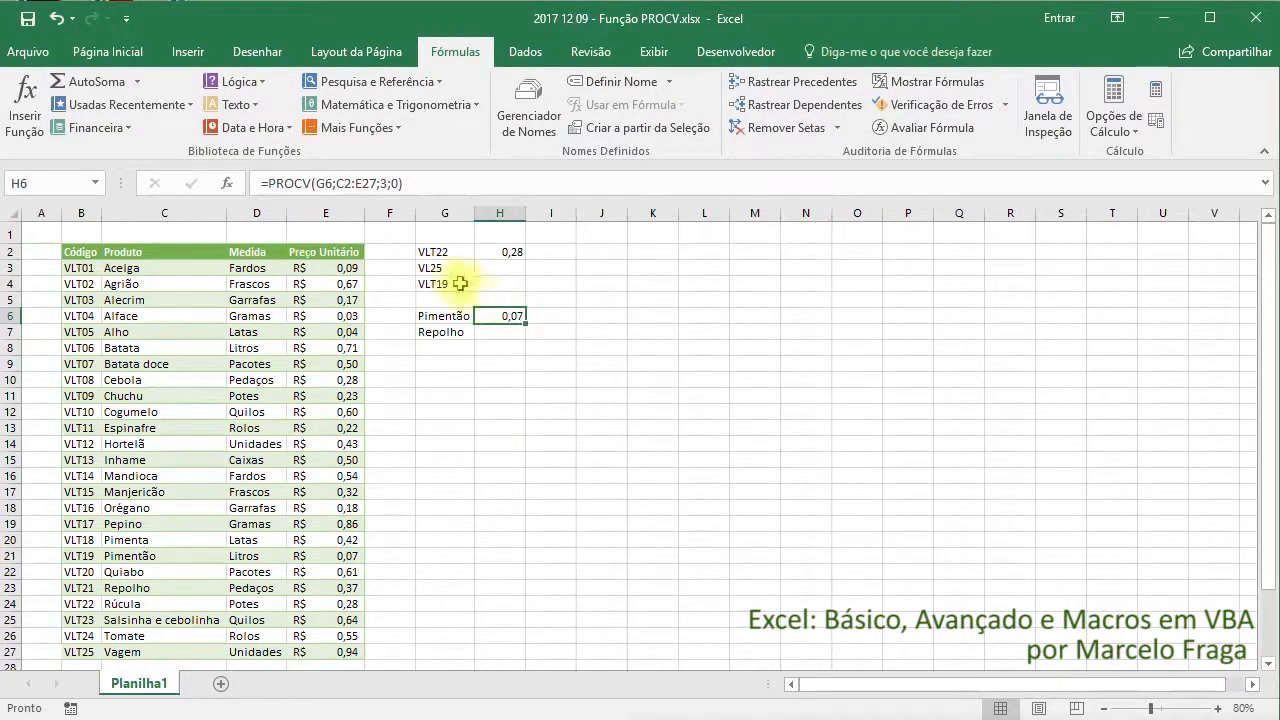
pyautogui.click(413, 181)
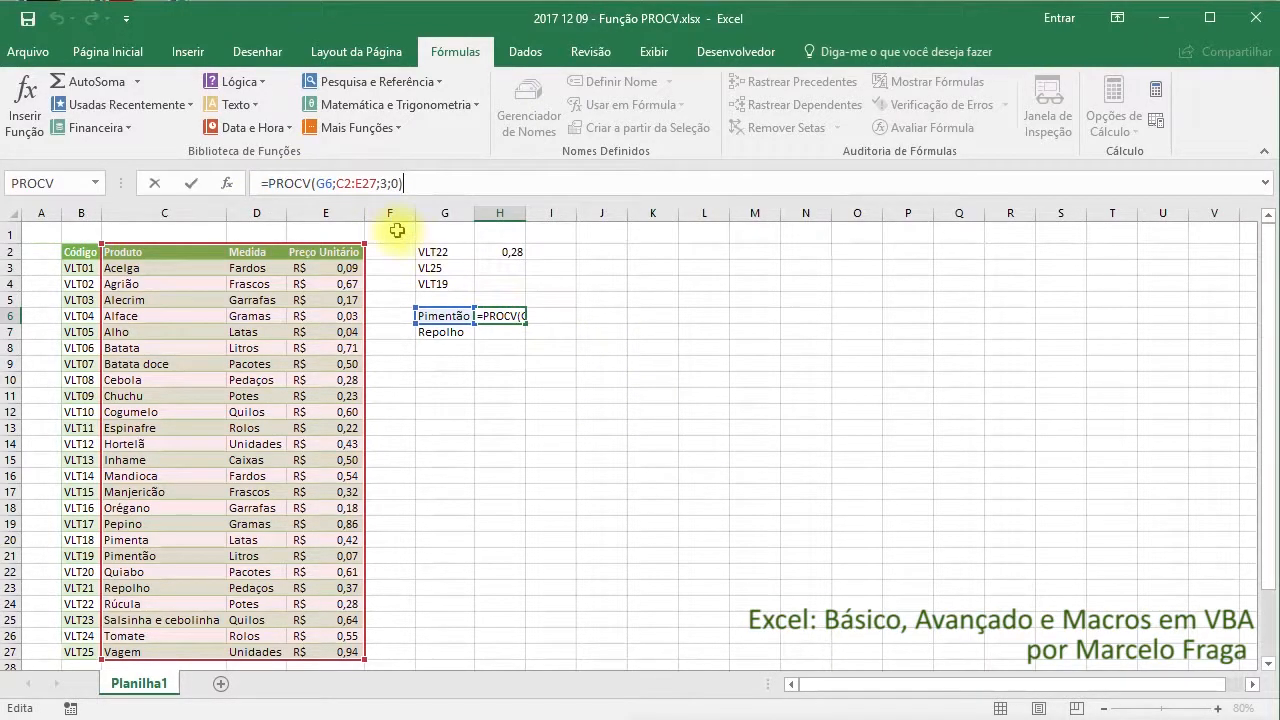
pyautogui.click(227, 183)
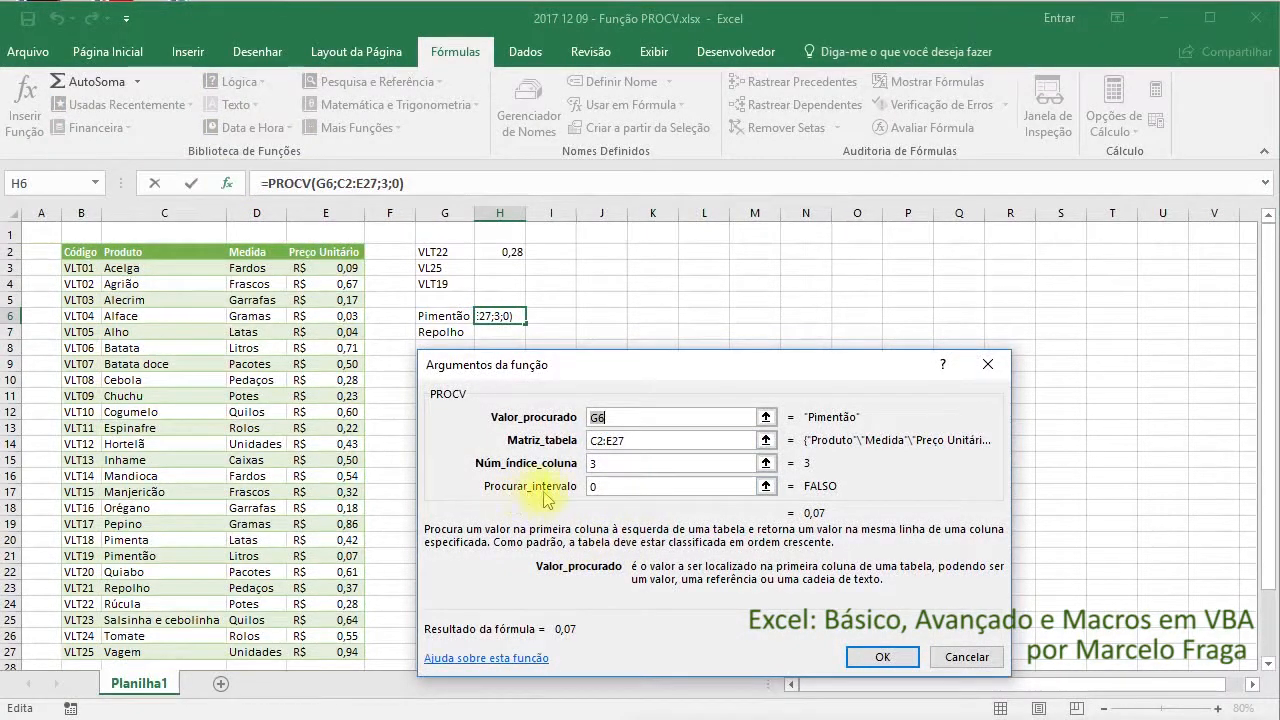
pyautogui.moveTo(667, 372); pyautogui.dragTo(812, 302)
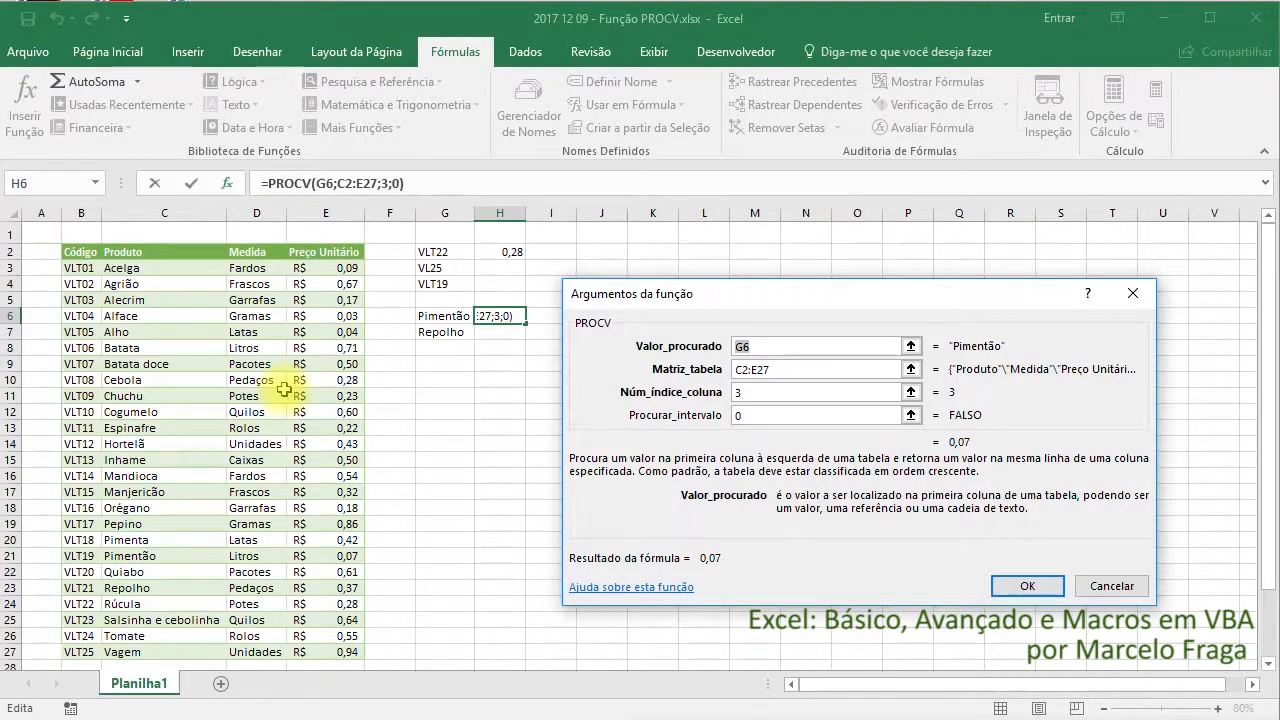
pyautogui.click(761, 414)
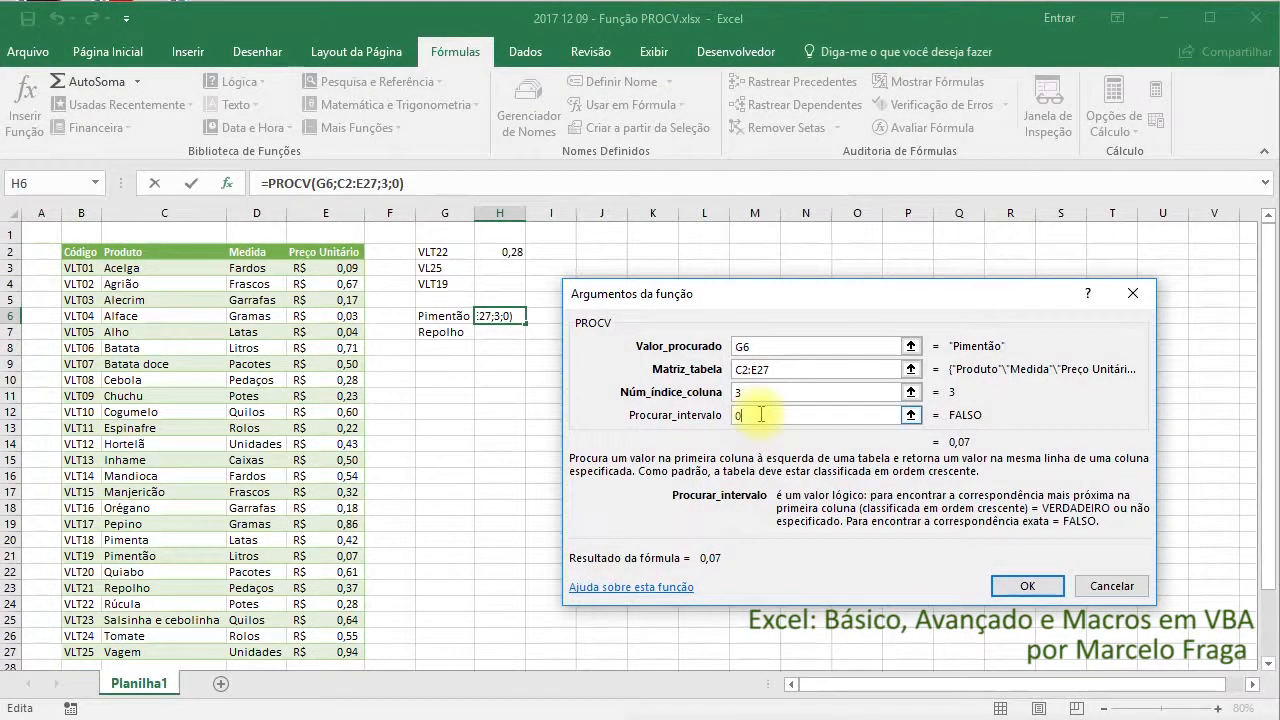
pyautogui.press('BackSpace')
pyautogui.write('1')
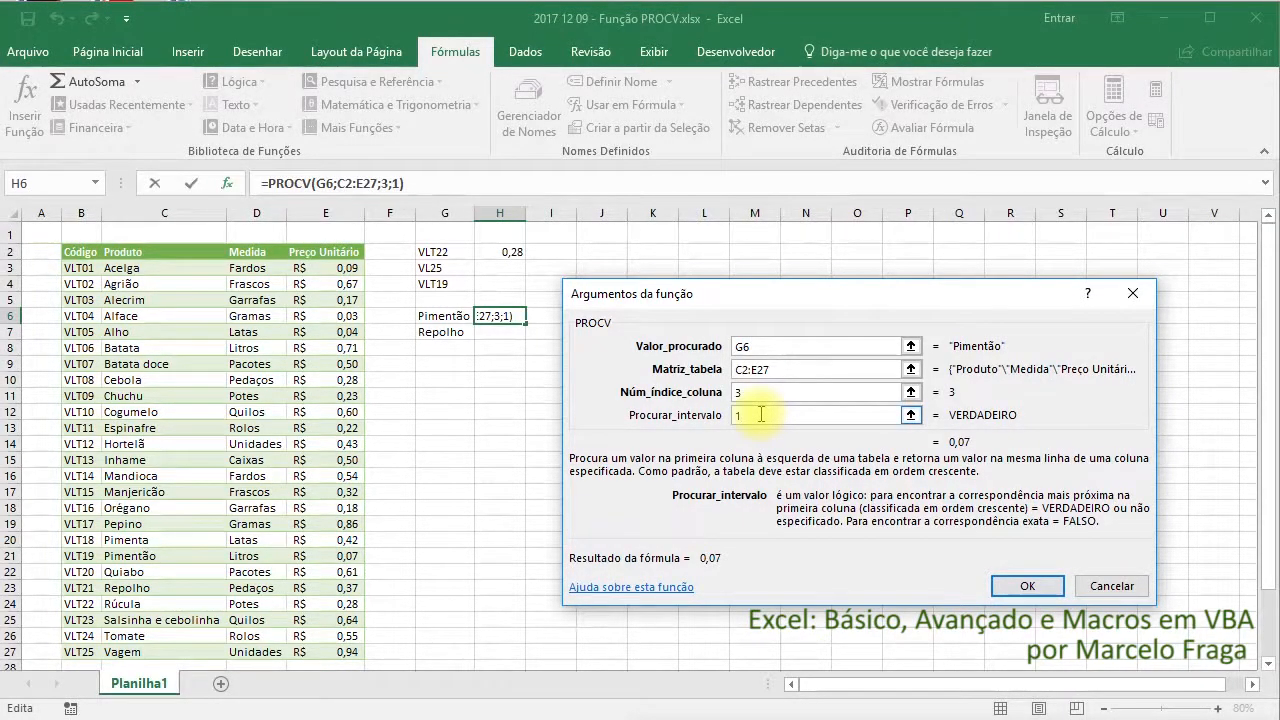
pyautogui.click(1028, 588)
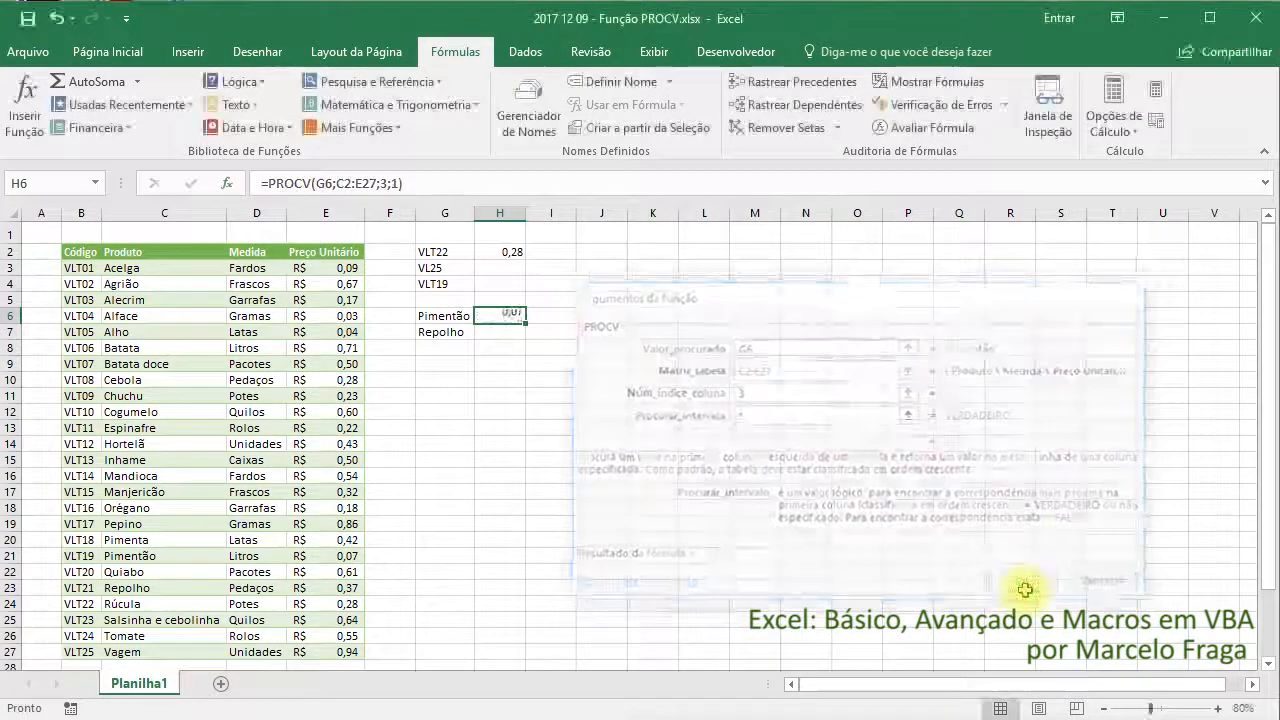
# Sort the product table B2:E27 by Preço Unitário, using the order Do Menor para o Maior
pyautogui.moveTo(149, 252); pyautogui.dragTo(343, 651)
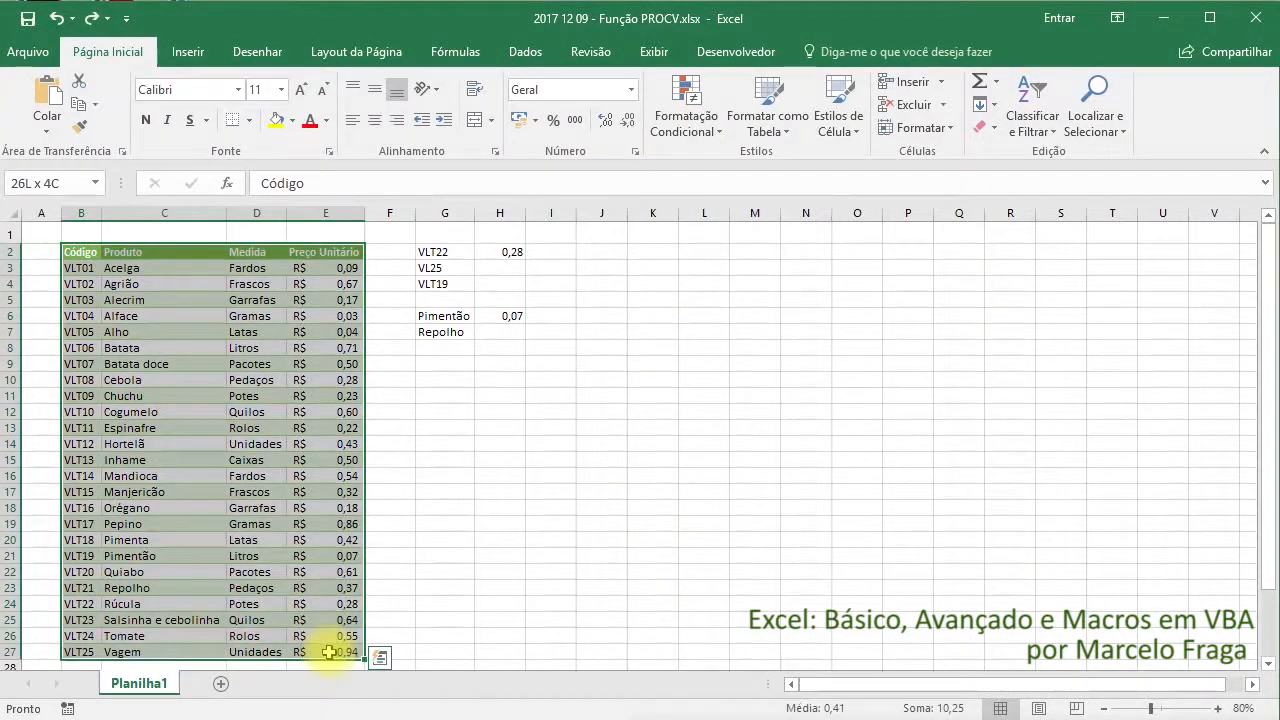
pyautogui.click(1033, 125)
pyautogui.click(1046, 201)
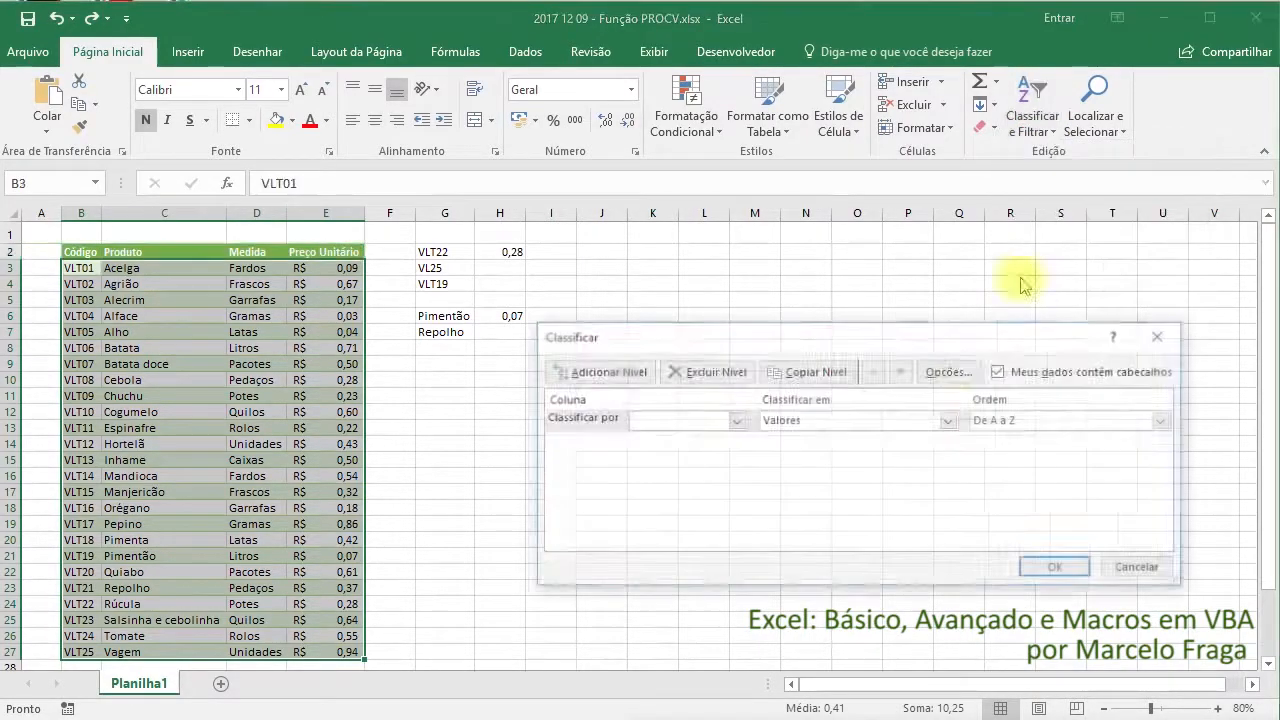
pyautogui.click(690, 420)
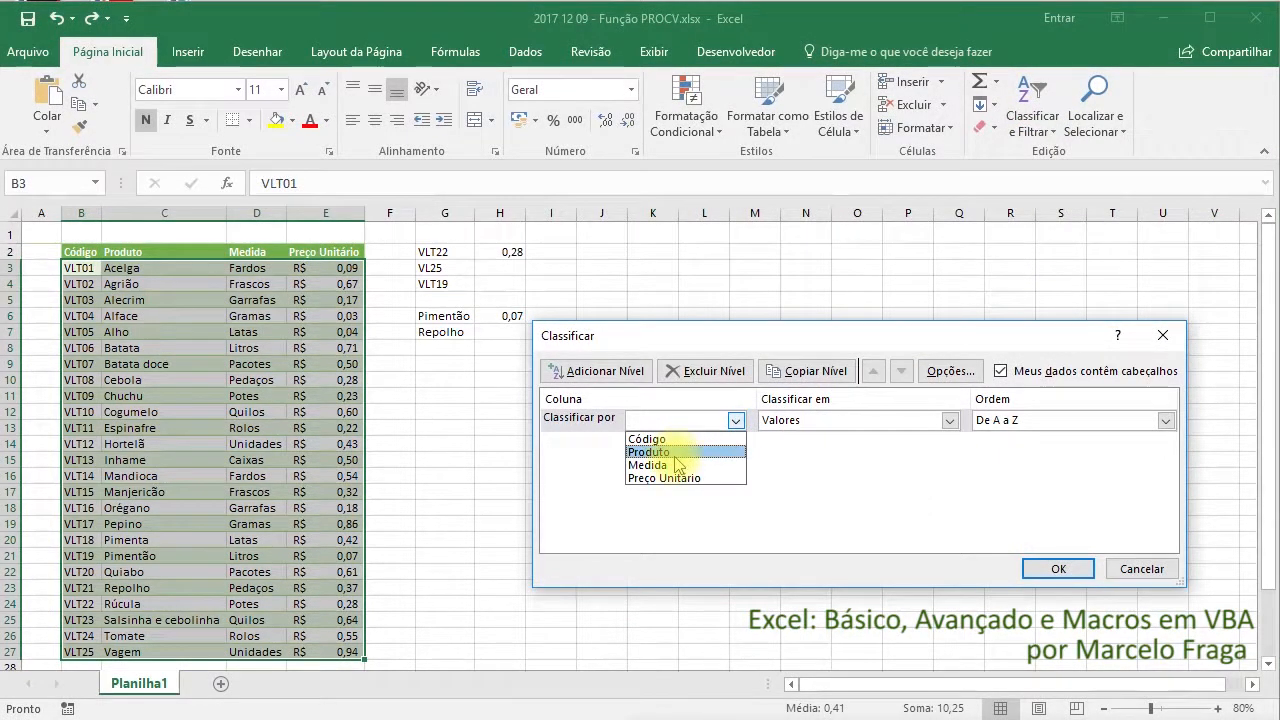
pyautogui.click(665, 478)
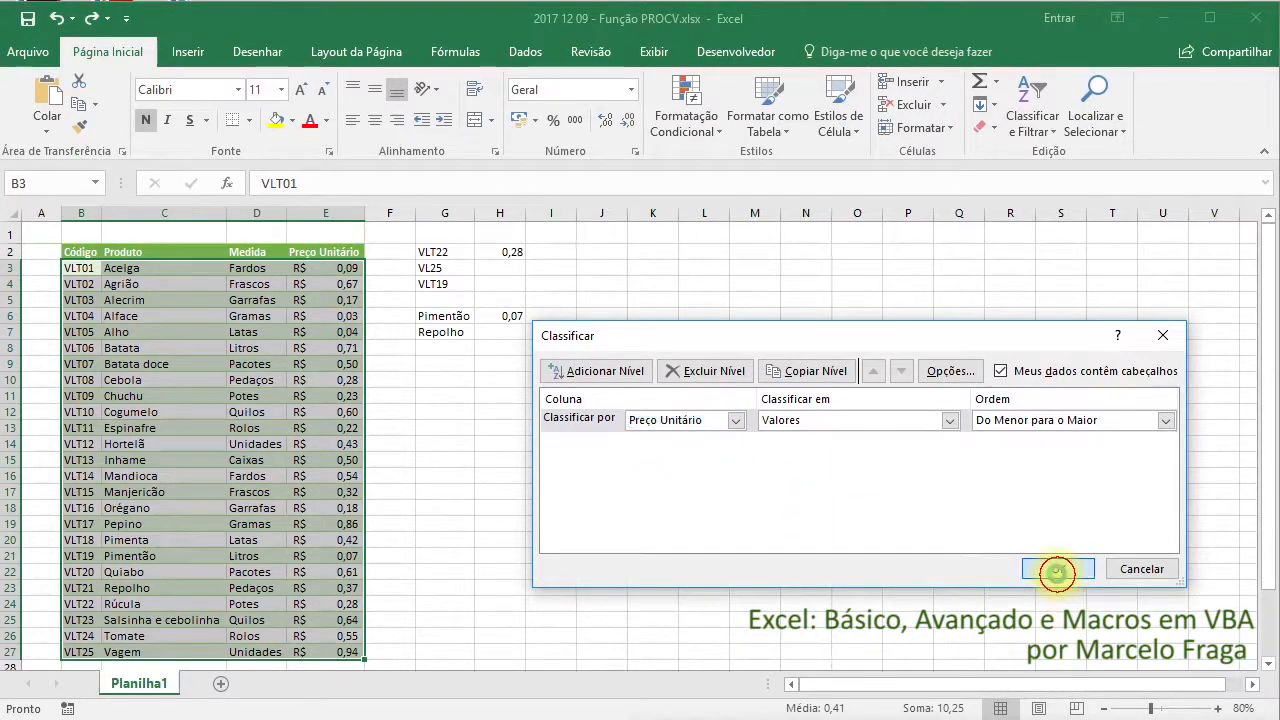
pyautogui.click(1057, 569)
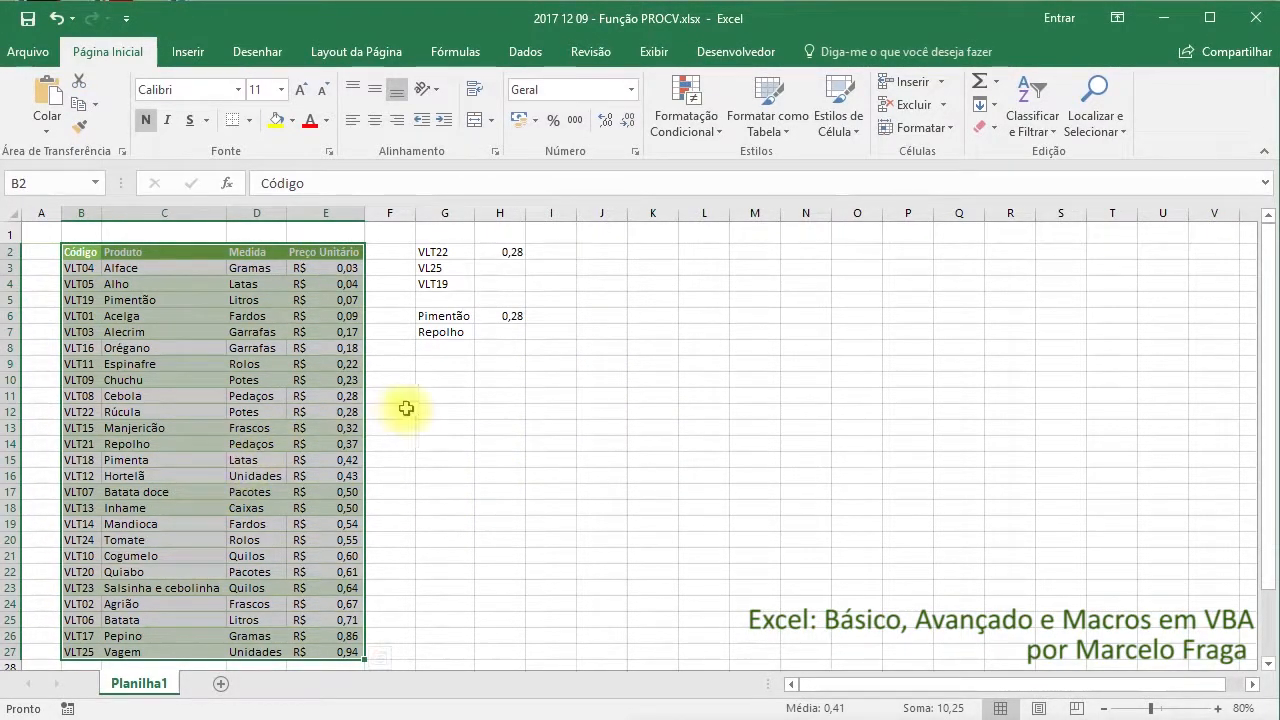
# Compare the PROCV formulas in H2 and H6, and change the last argument of the H6 formula to 0
pyautogui.click(508, 252)
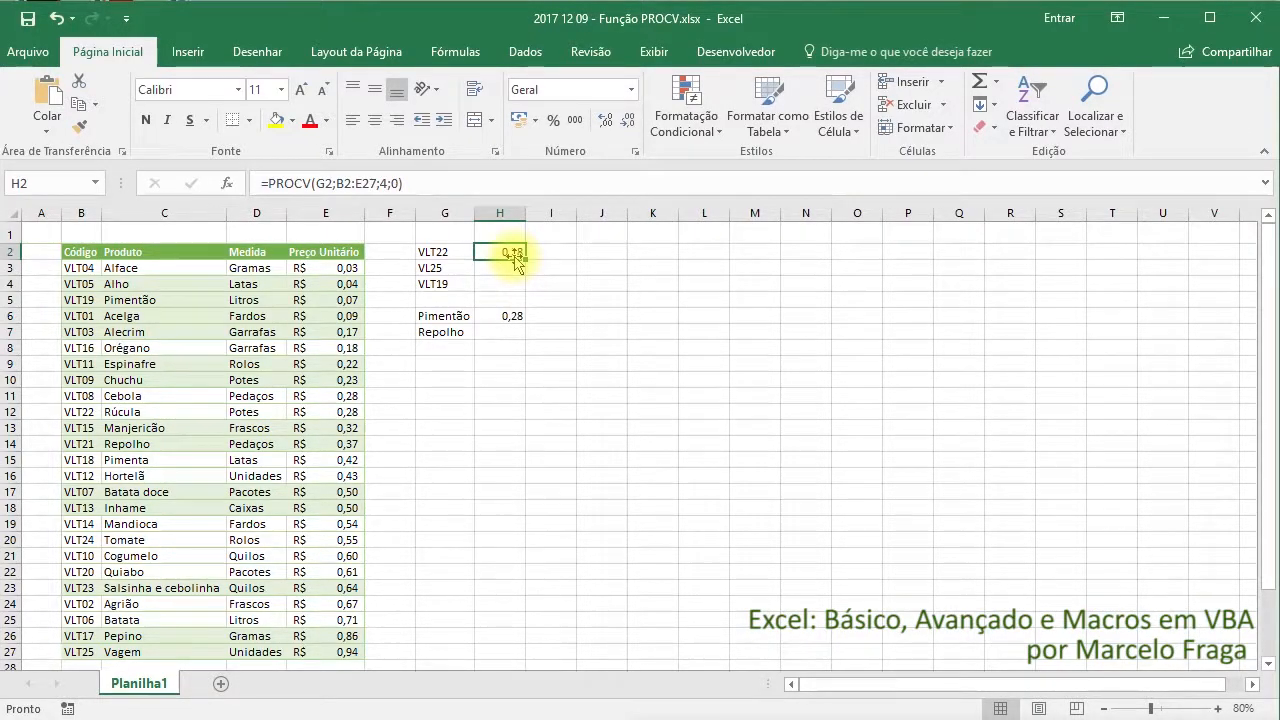
pyautogui.click(512, 316)
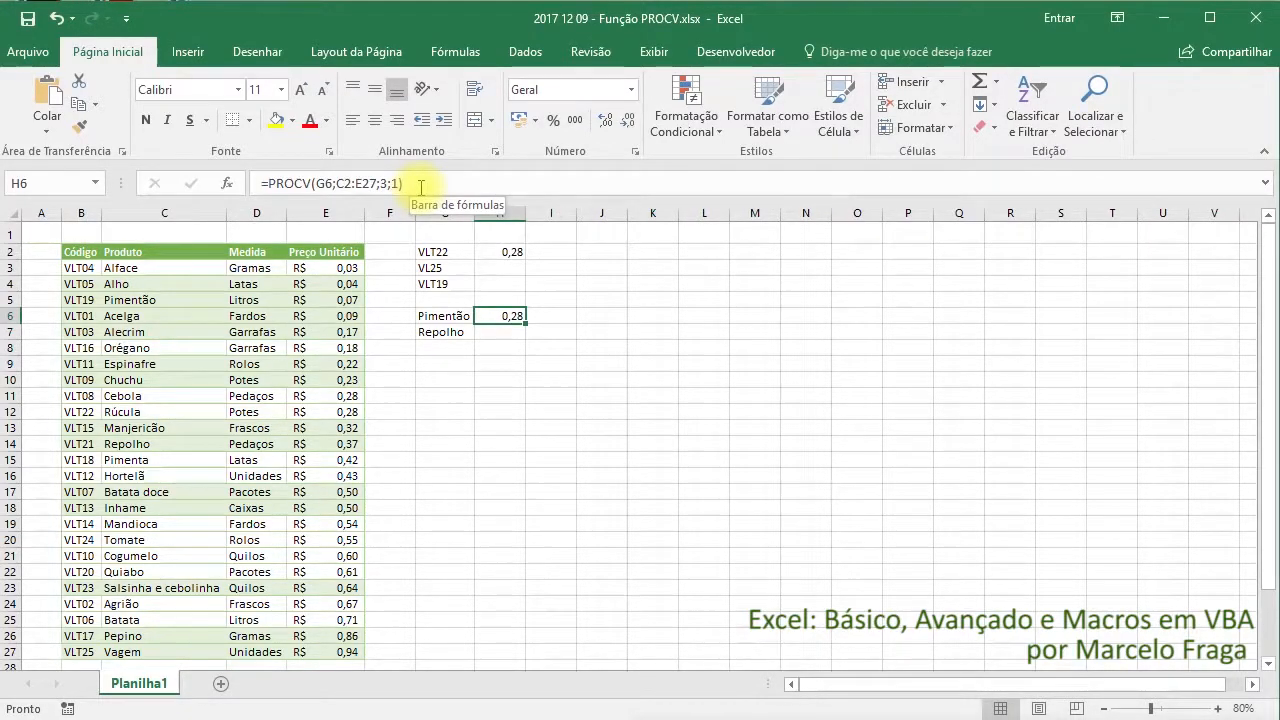
pyautogui.click(421, 187)
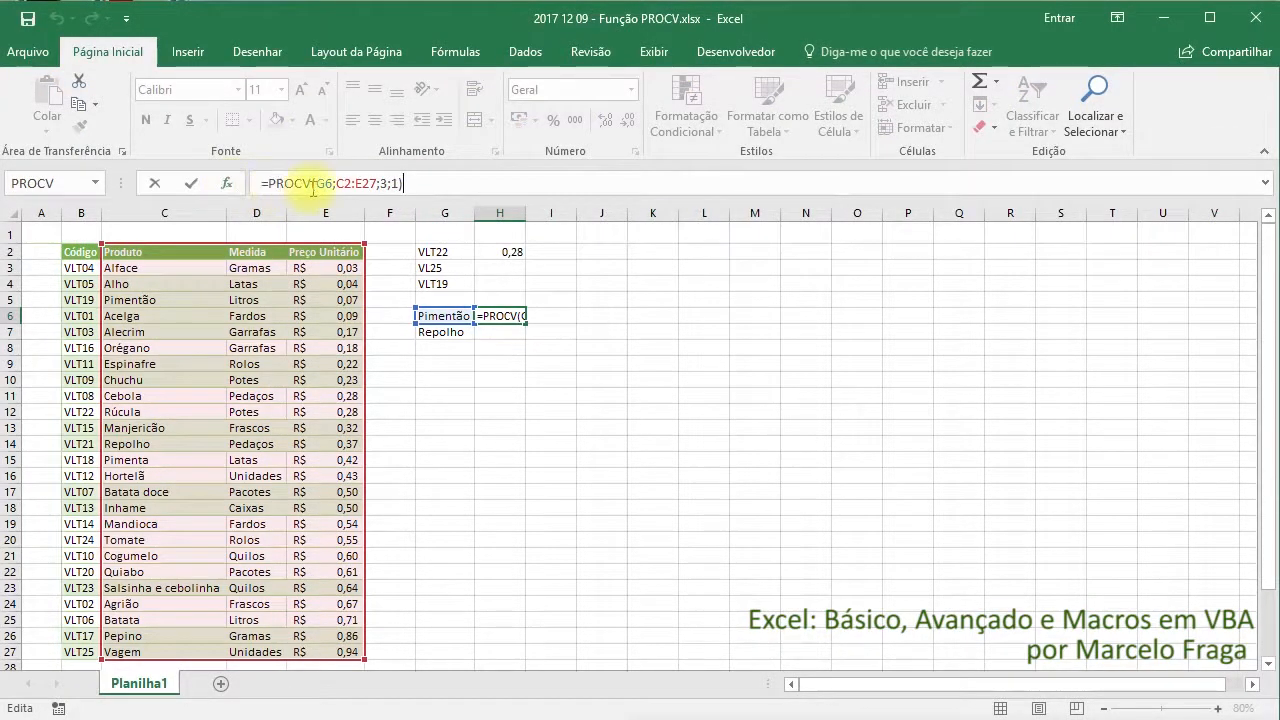
pyautogui.click(398, 184)
pyautogui.press('BackSpace')
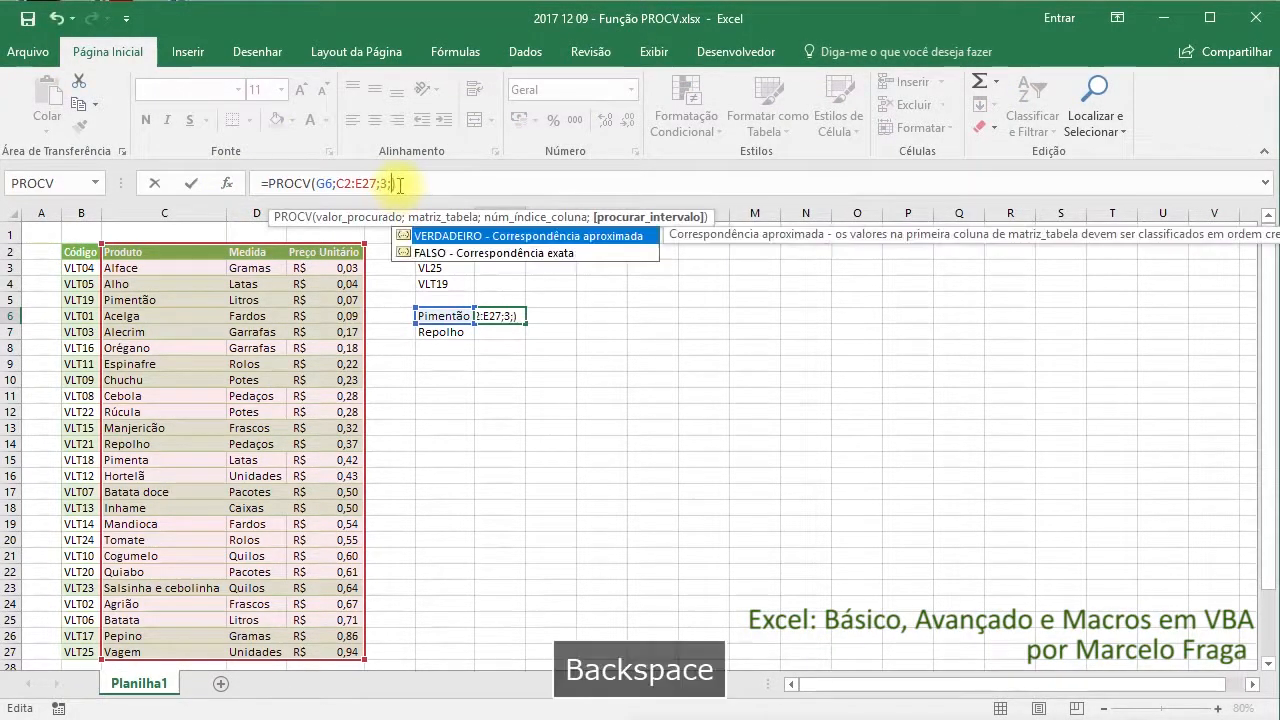
pyautogui.write('0')
pyautogui.press('Return')
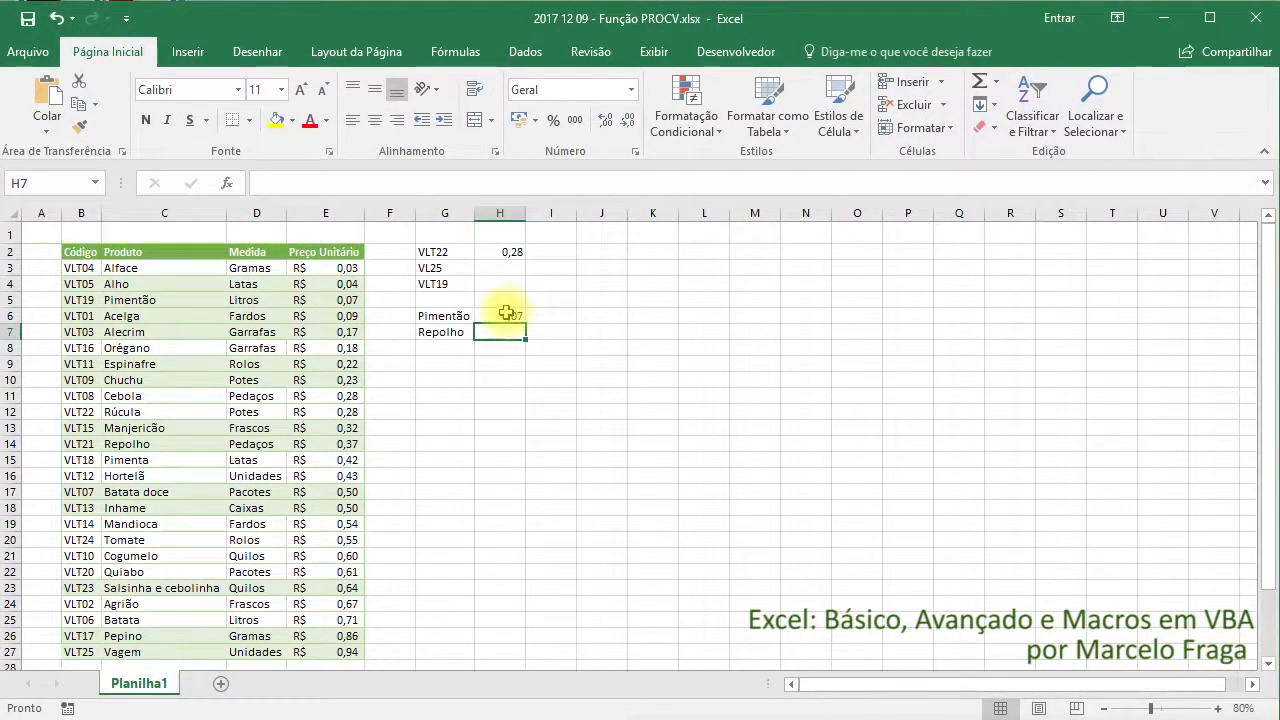
# Change the lookup name in G6 to Pimento and check the PROCV result in H6
pyautogui.doubleClick(465, 316)
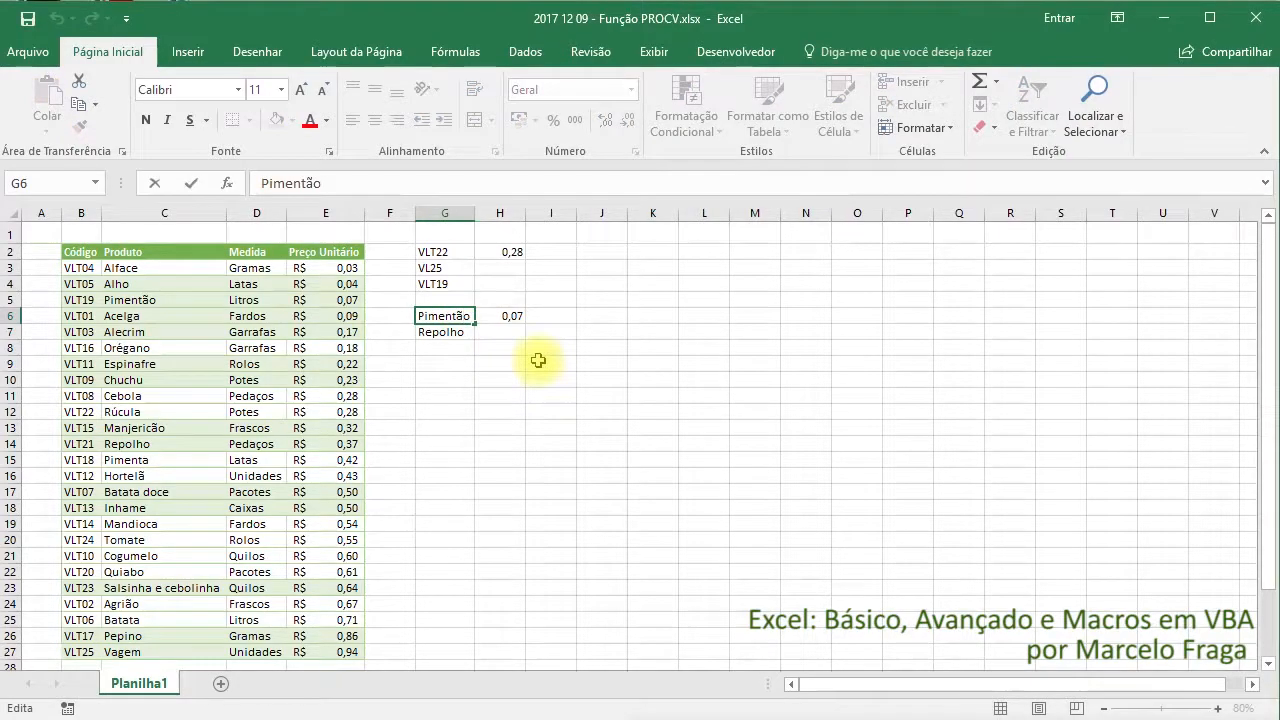
pyautogui.press('BackSpace')
pyautogui.press('Return')
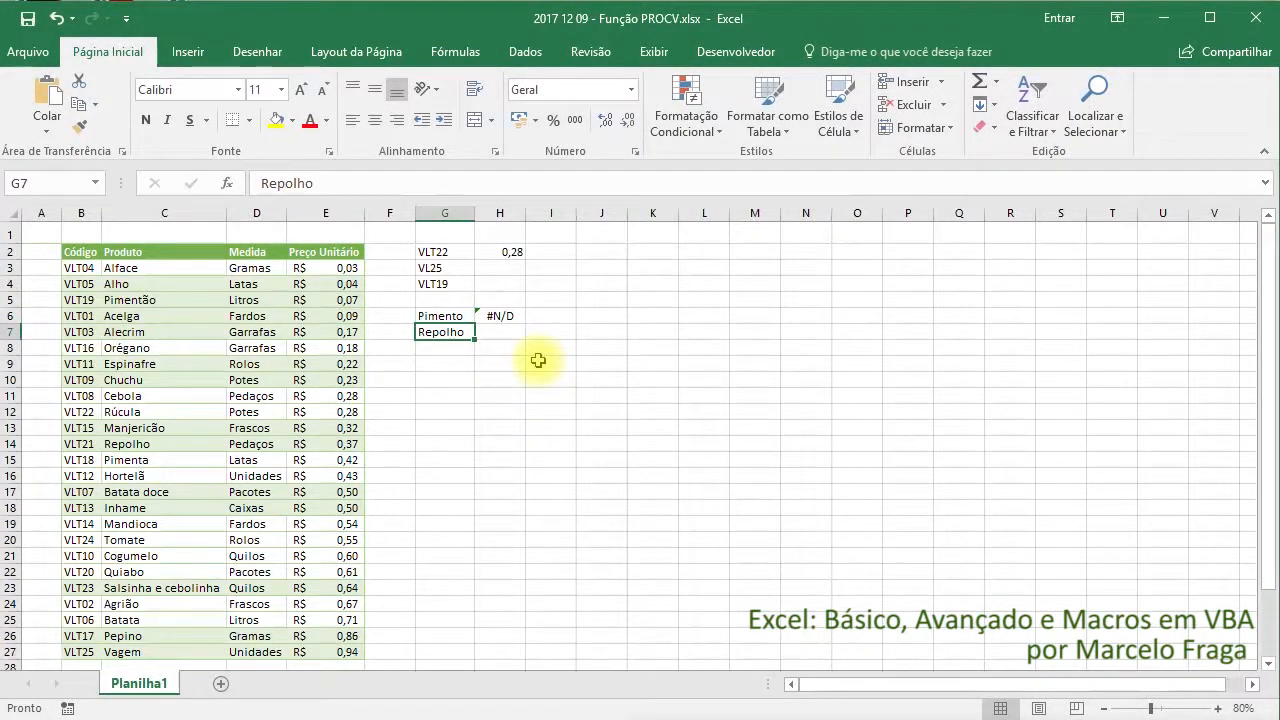
pyautogui.click(516, 315)
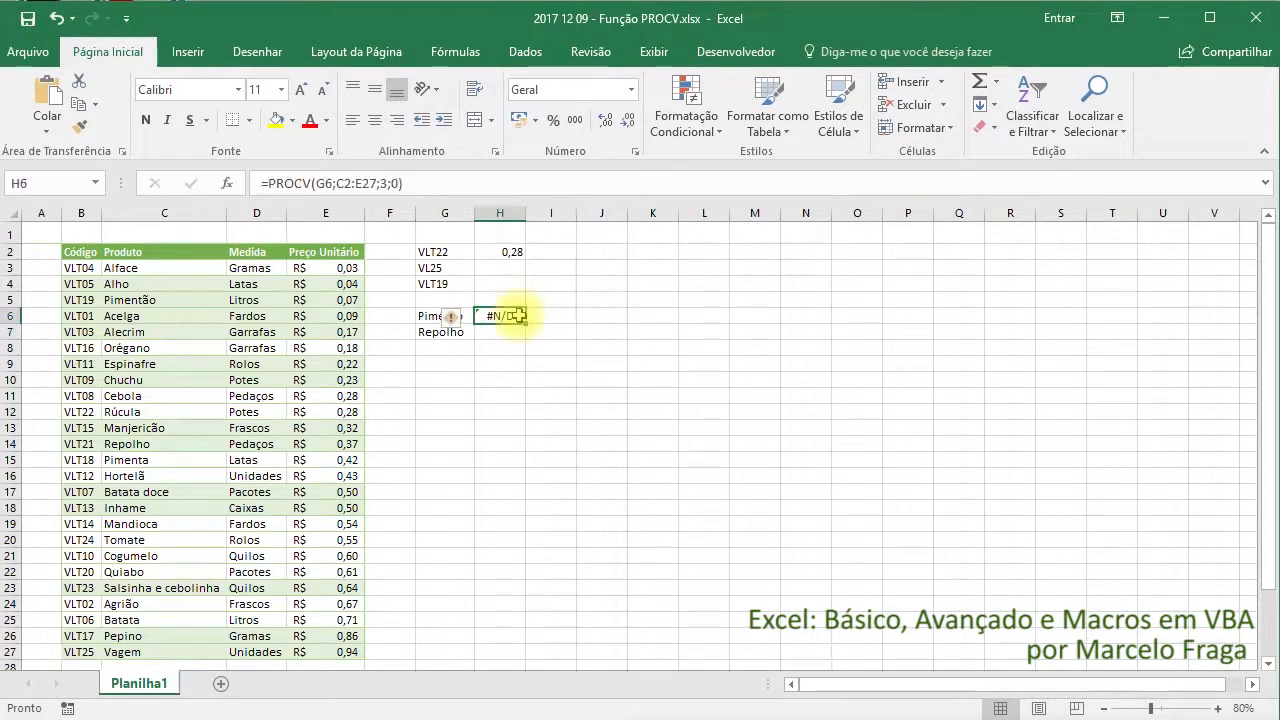
pyautogui.click(453, 318)
pyautogui.click(546, 316)
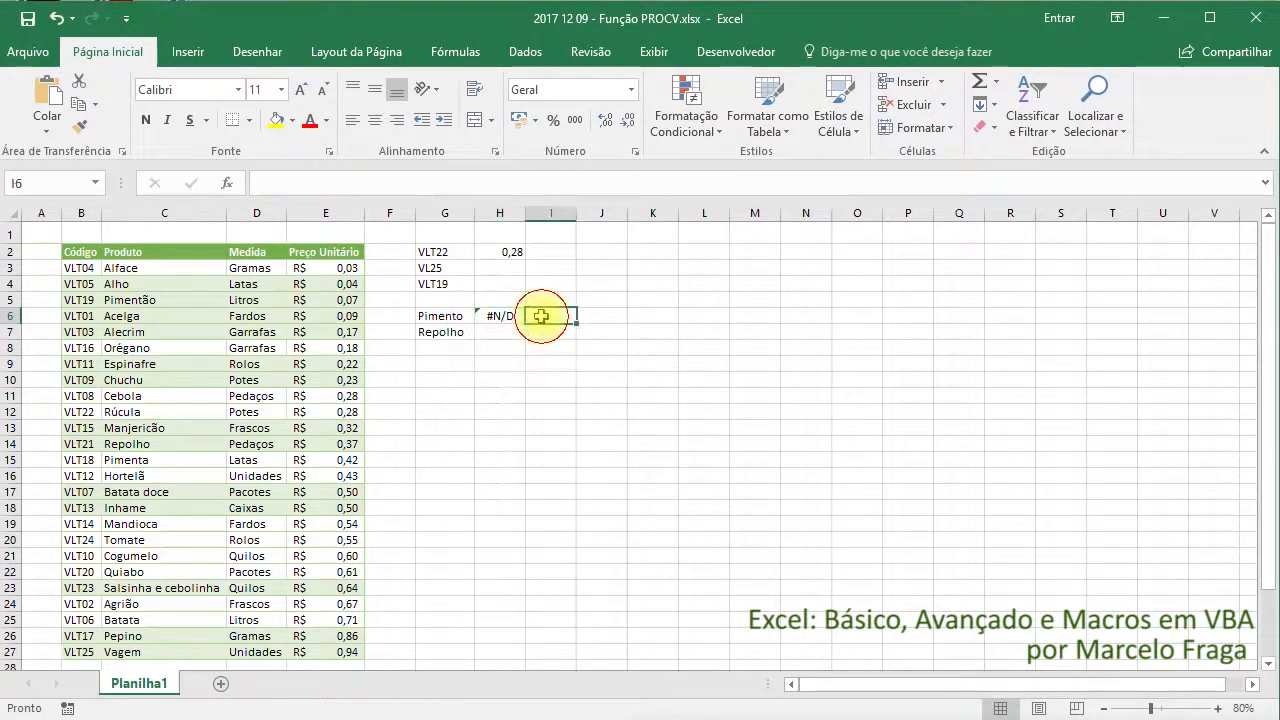